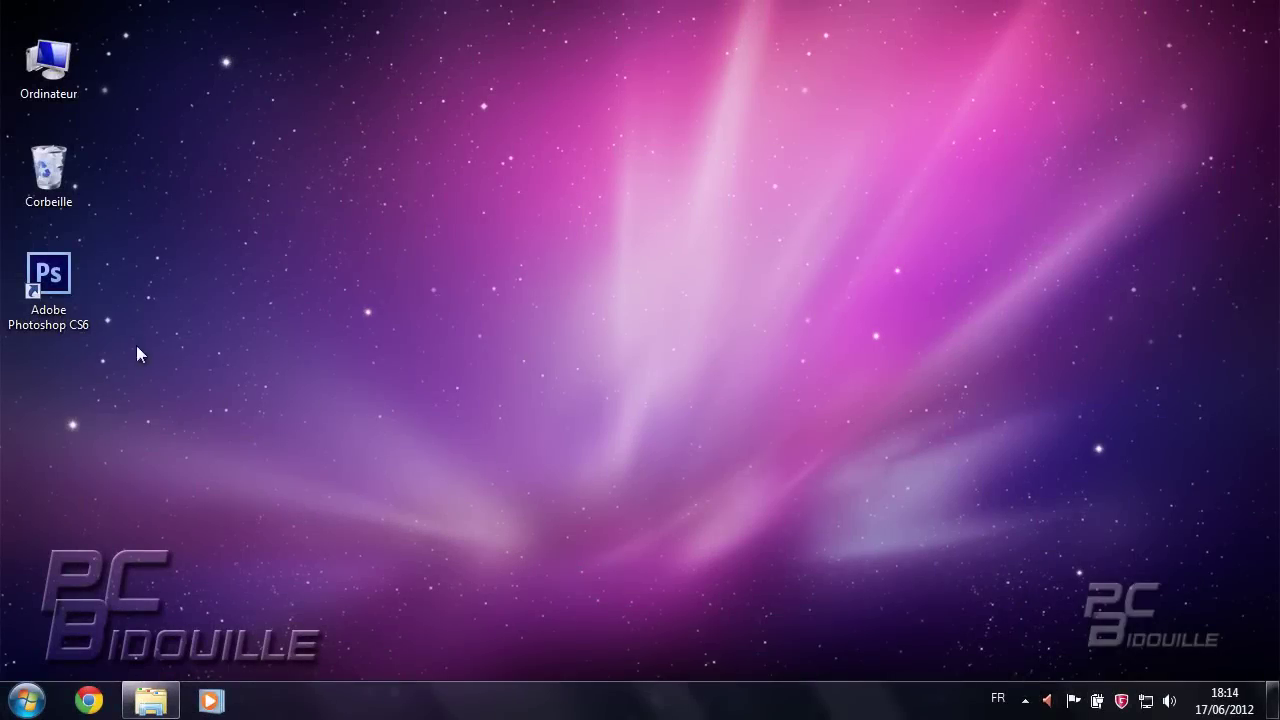
Step: Launch Photoshop CS6, dismiss the graphics warning and continue the evaluation to an empty workspace
double_click(64, 280)
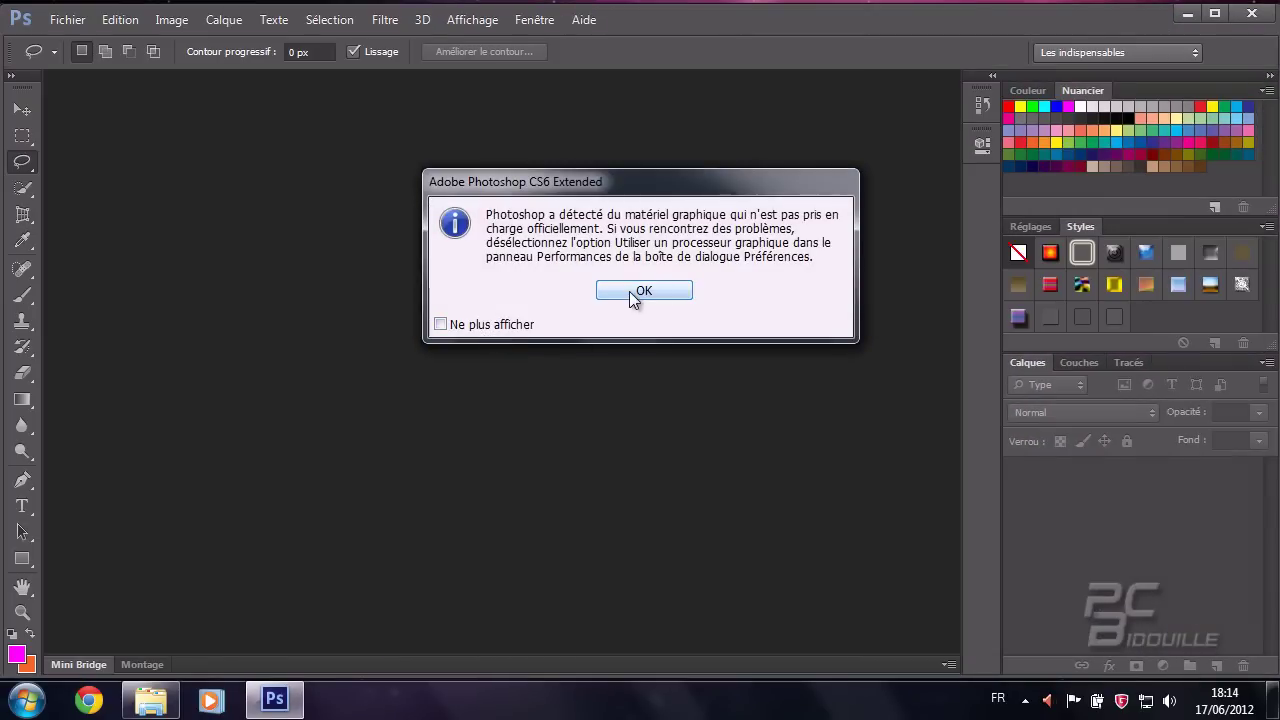
left_click(630, 292)
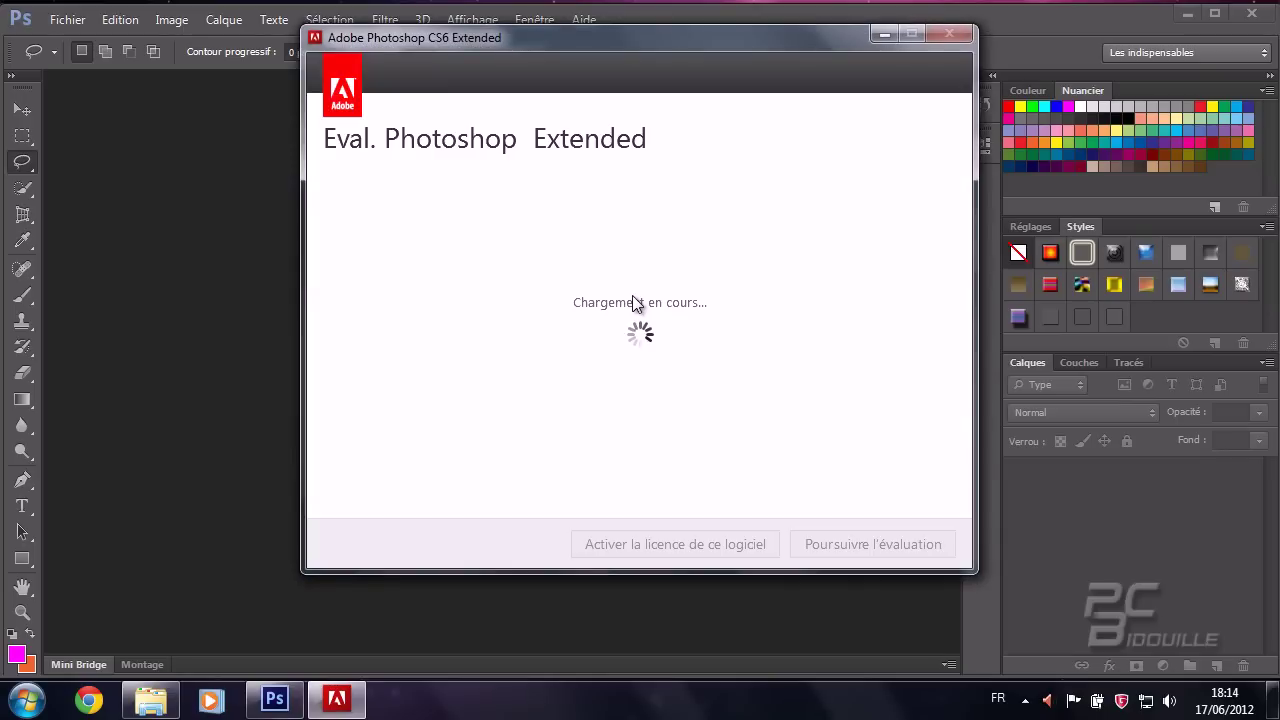
left_click(853, 546)
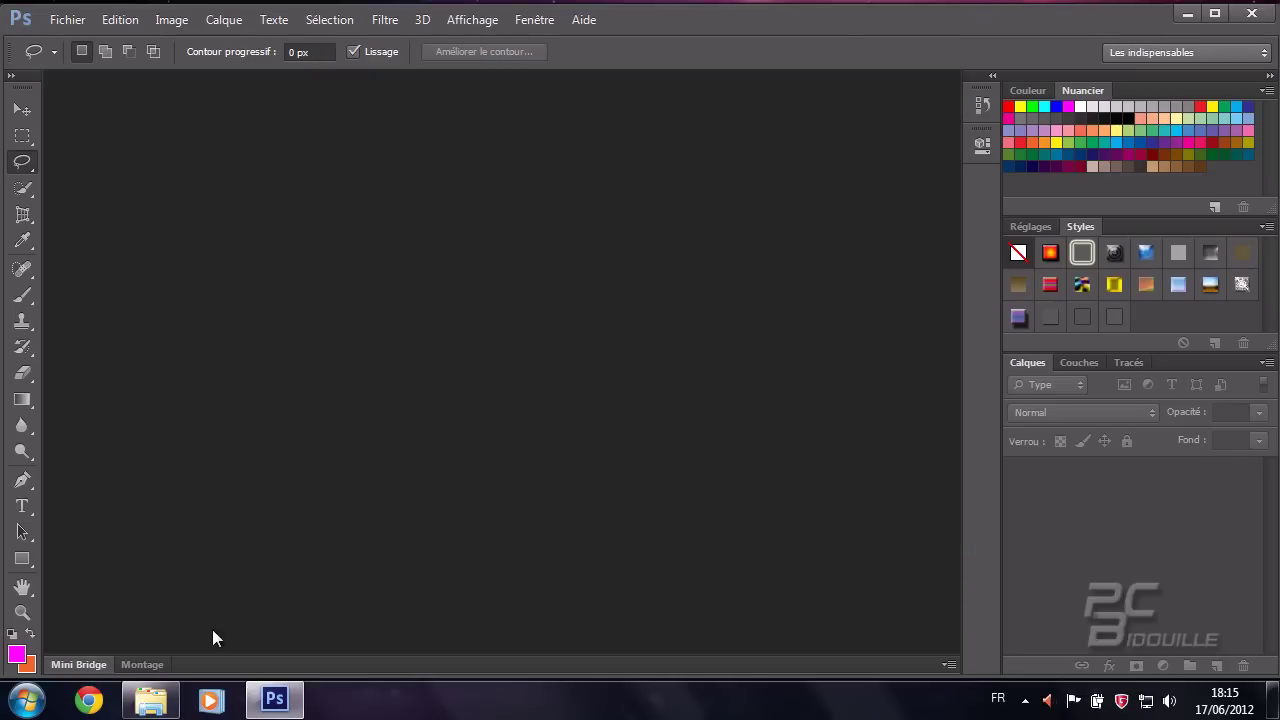
Step: Drag logo-photoshop-CS6.png and photoshop diagramme.jpg from the Images library into Photoshop
left_click(150, 700)
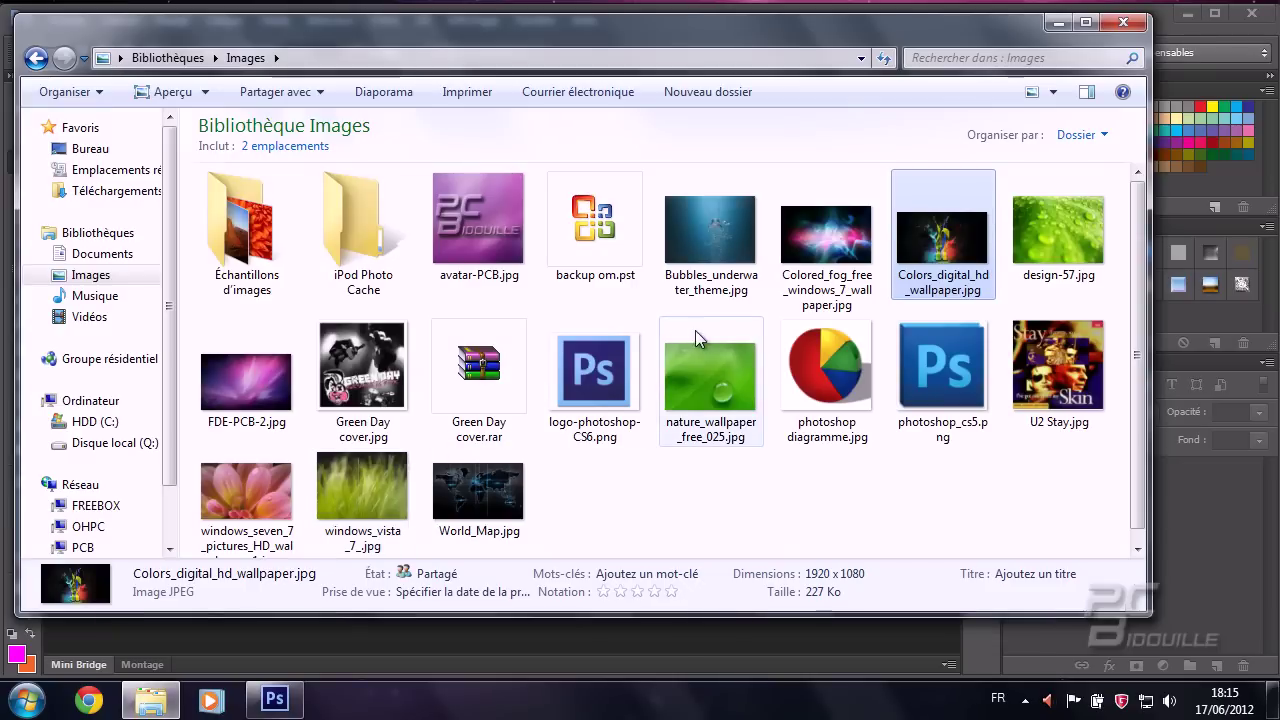
left_click(605, 374)
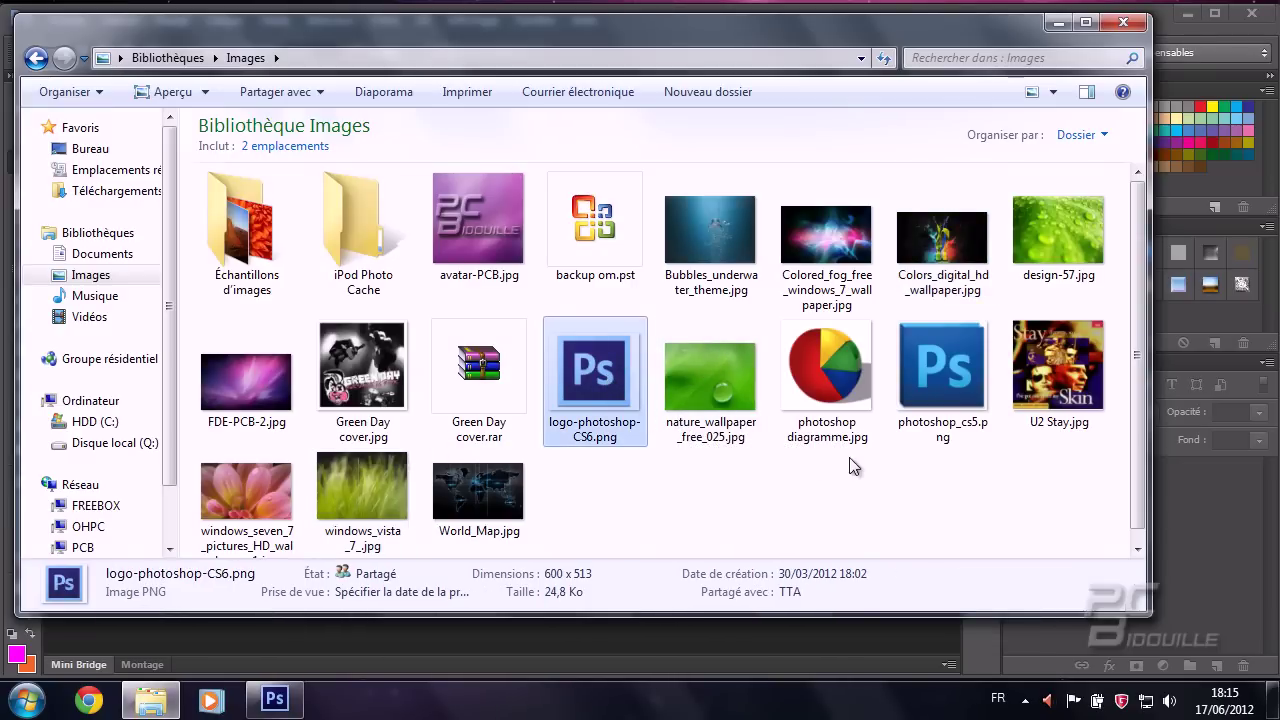
left_click(818, 370, "ctrl")
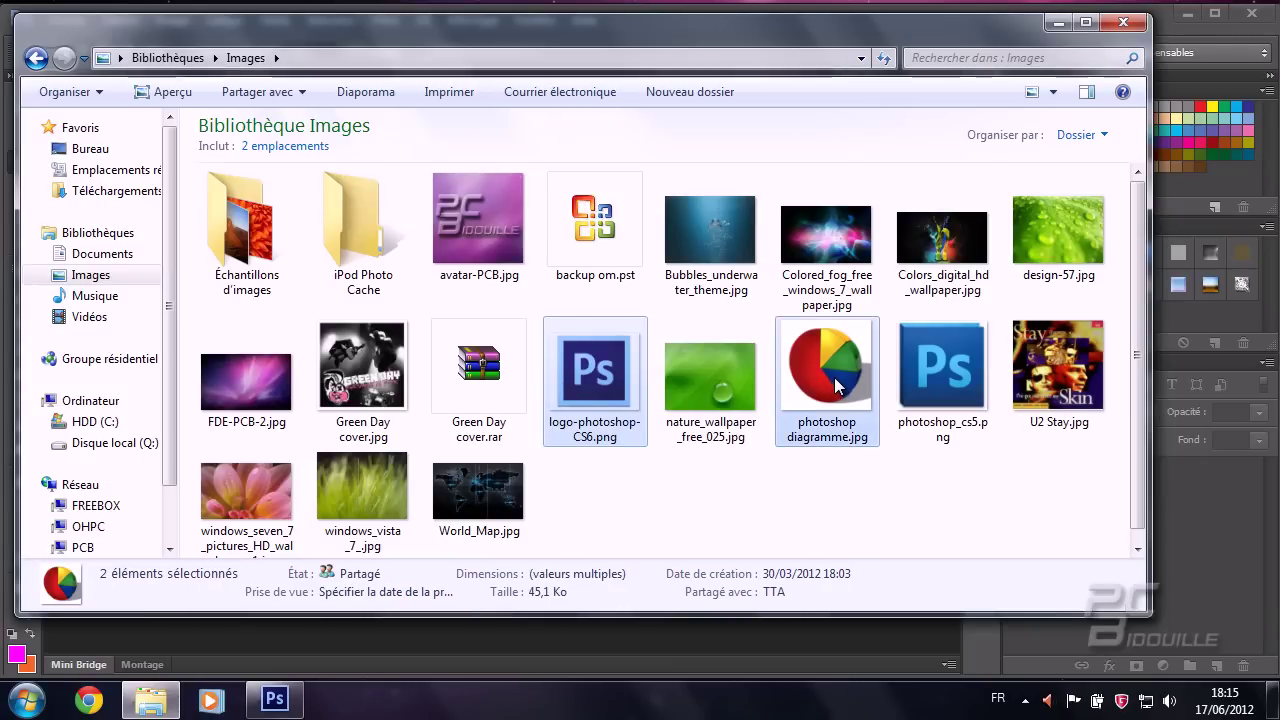
left_click_drag(836, 386, 710, 631)
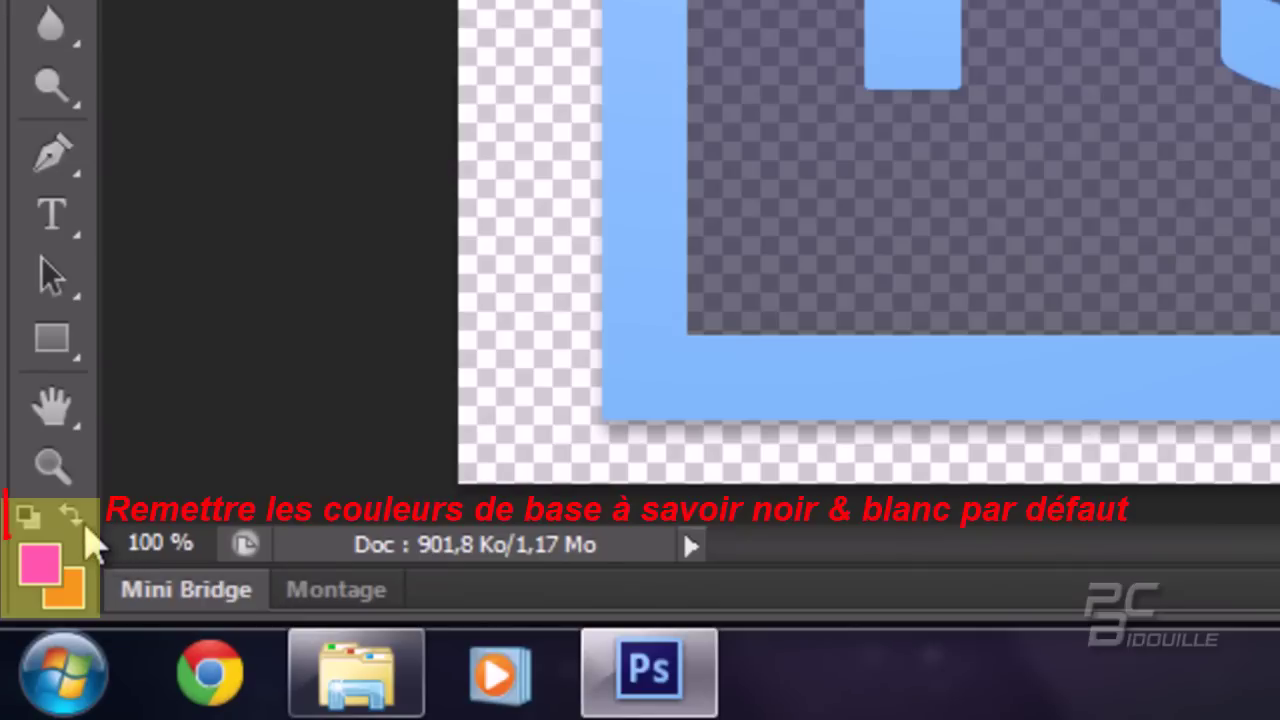
Step: Reset colours, make white the foreground colour, and select the Paint Bucket tool
left_click(72, 516)
left_click(28, 516)
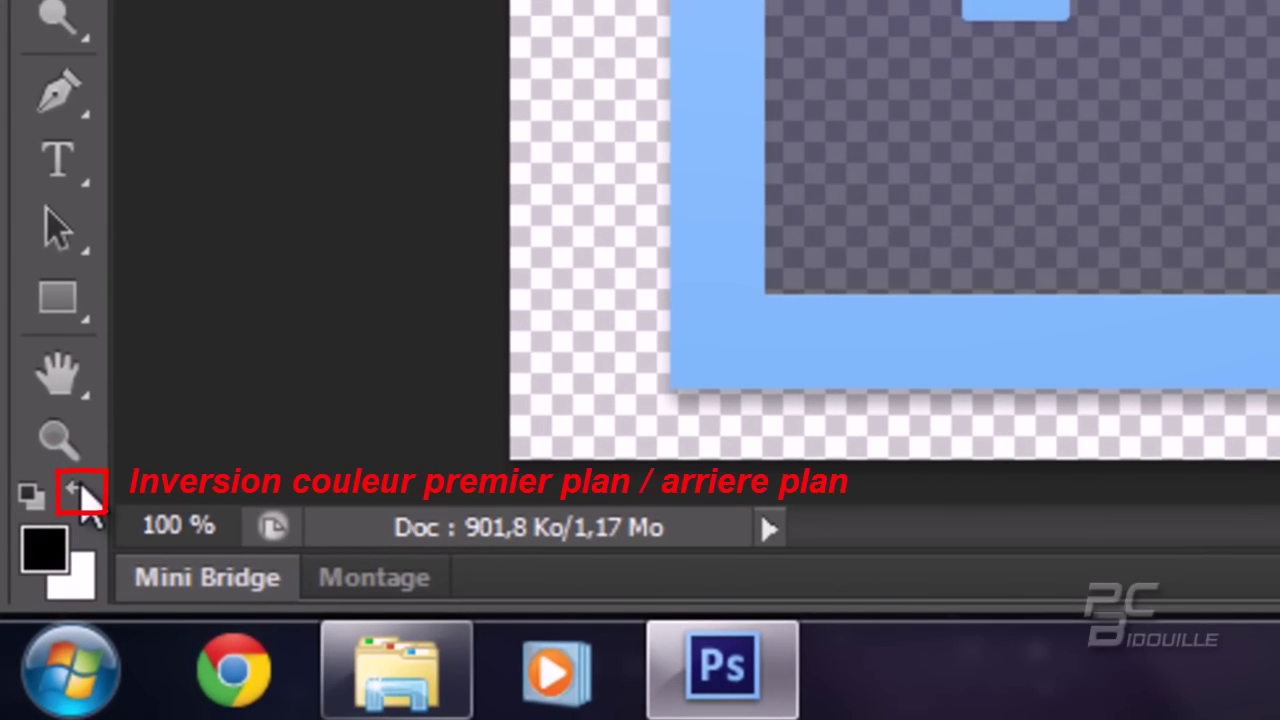
left_click(80, 488)
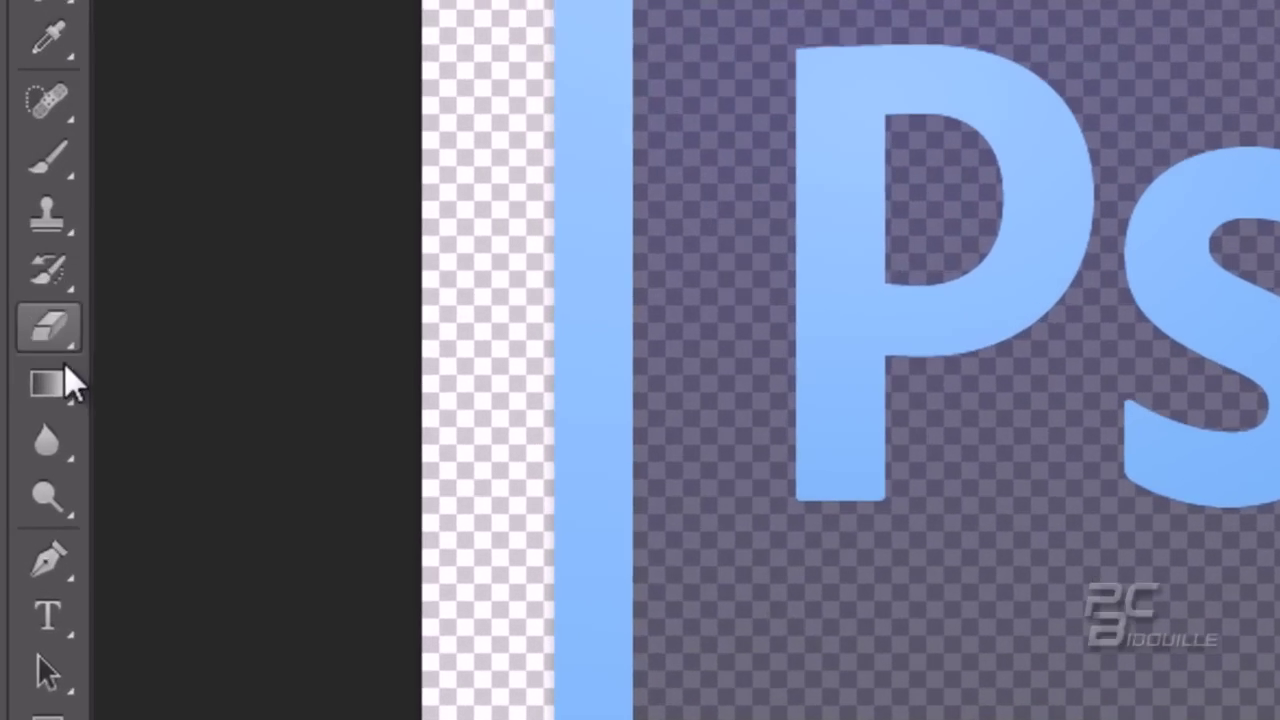
right_click(38, 434)
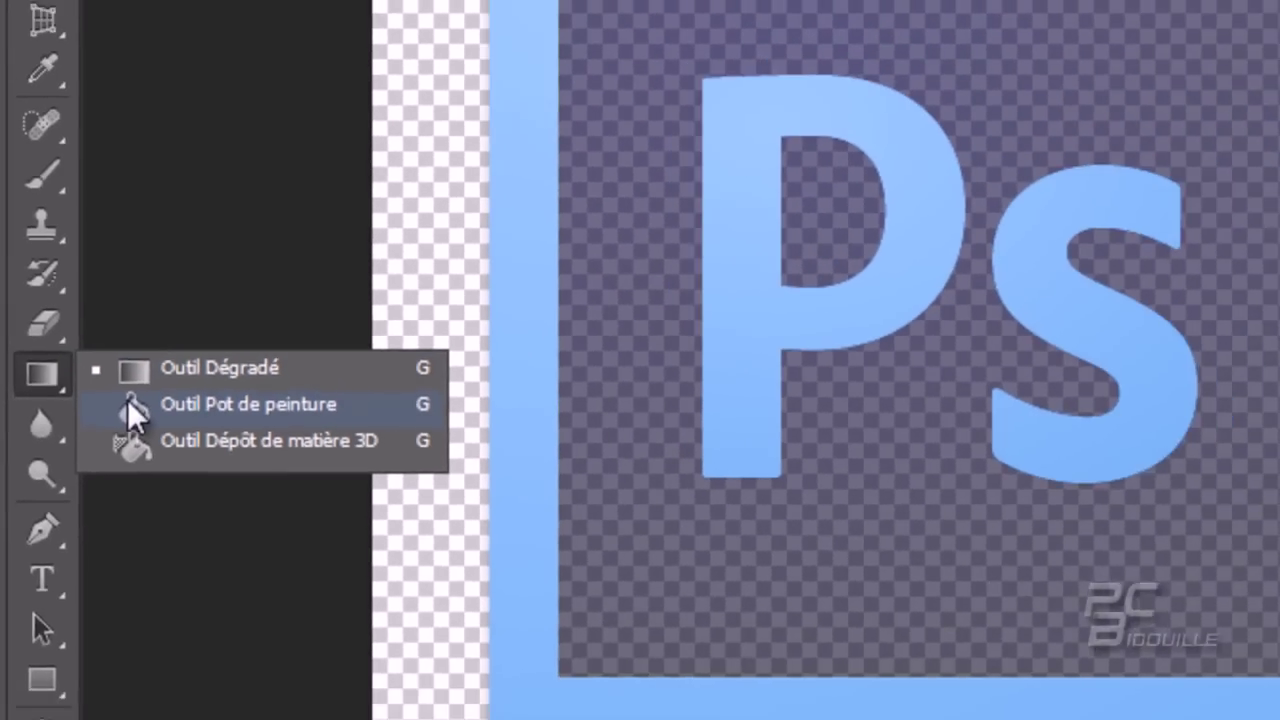
left_click(160, 395)
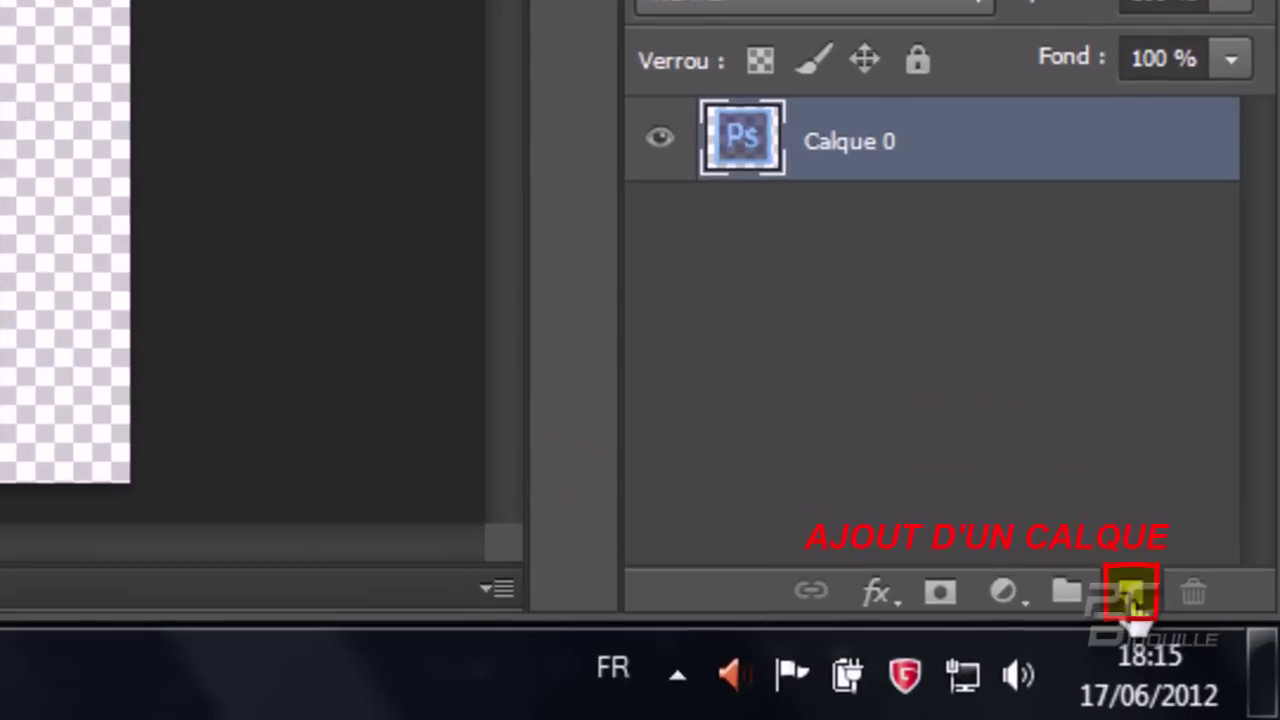
Step: Add a white-filled layer beneath Calque 0 and merge the visible layers
left_click(1132, 595)
left_click_drag(995, 140, 988, 320)
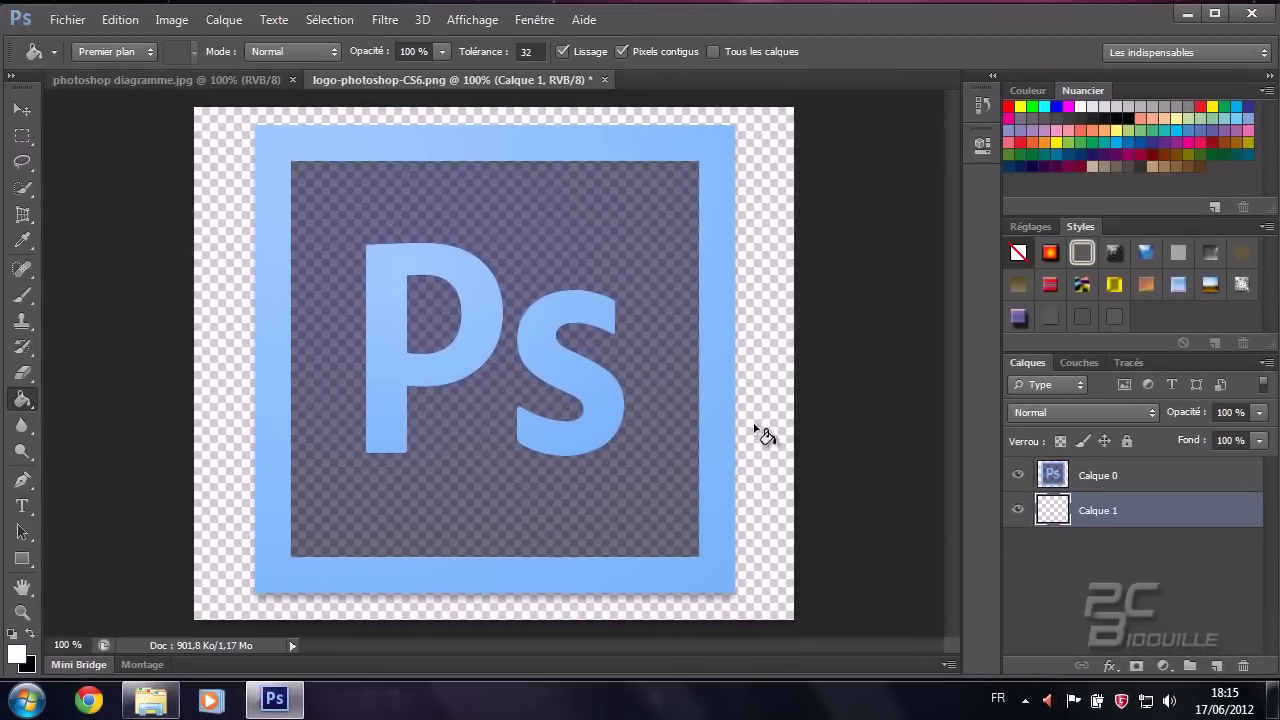
left_click(756, 433)
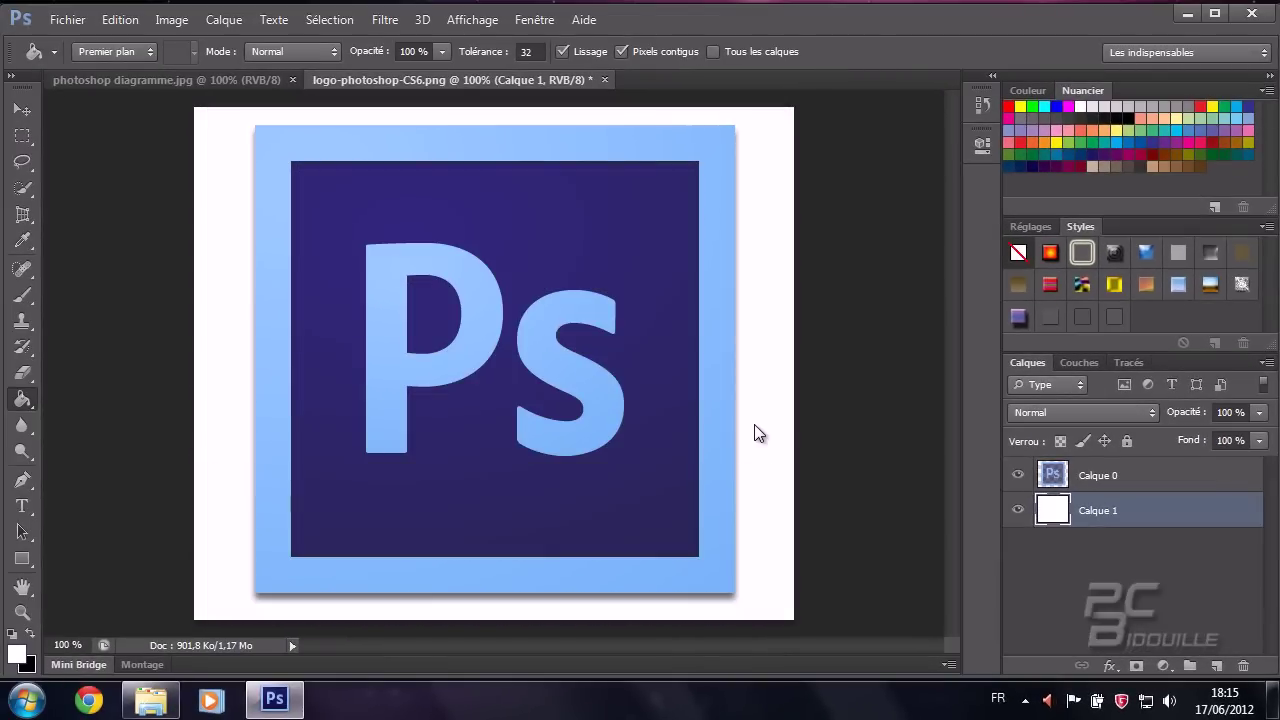
left_click(227, 31)
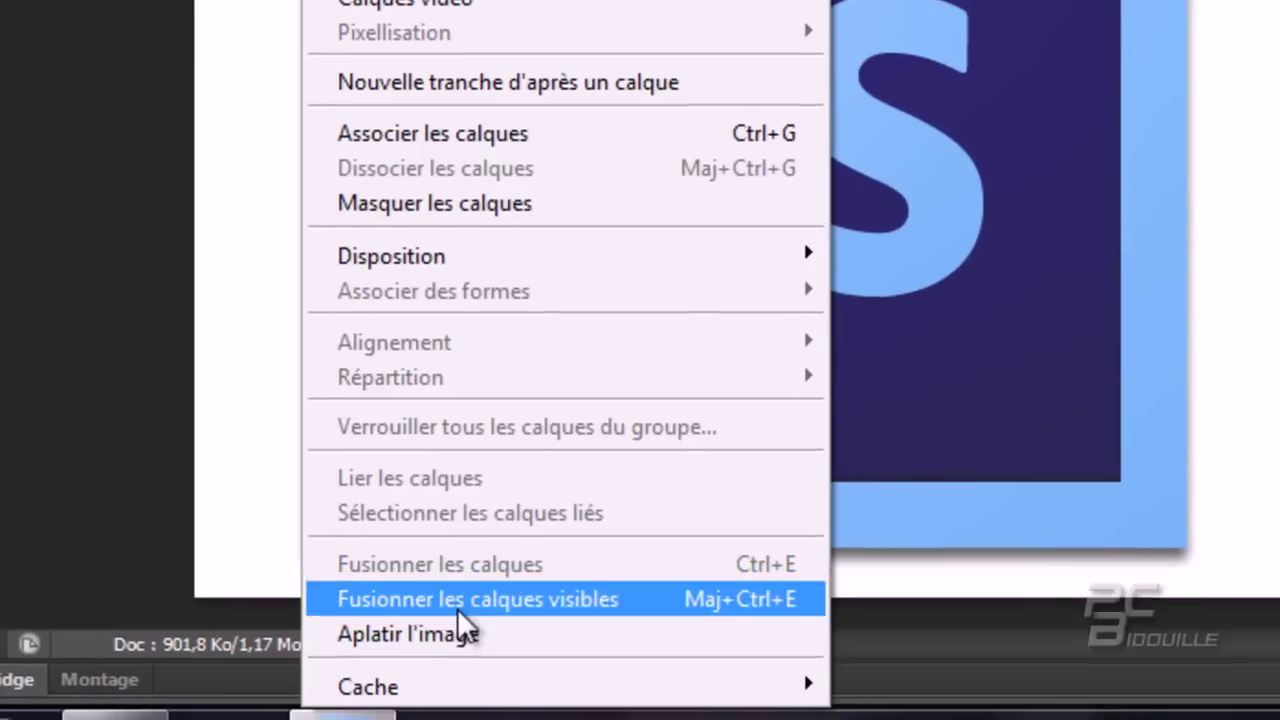
left_click(457, 606)
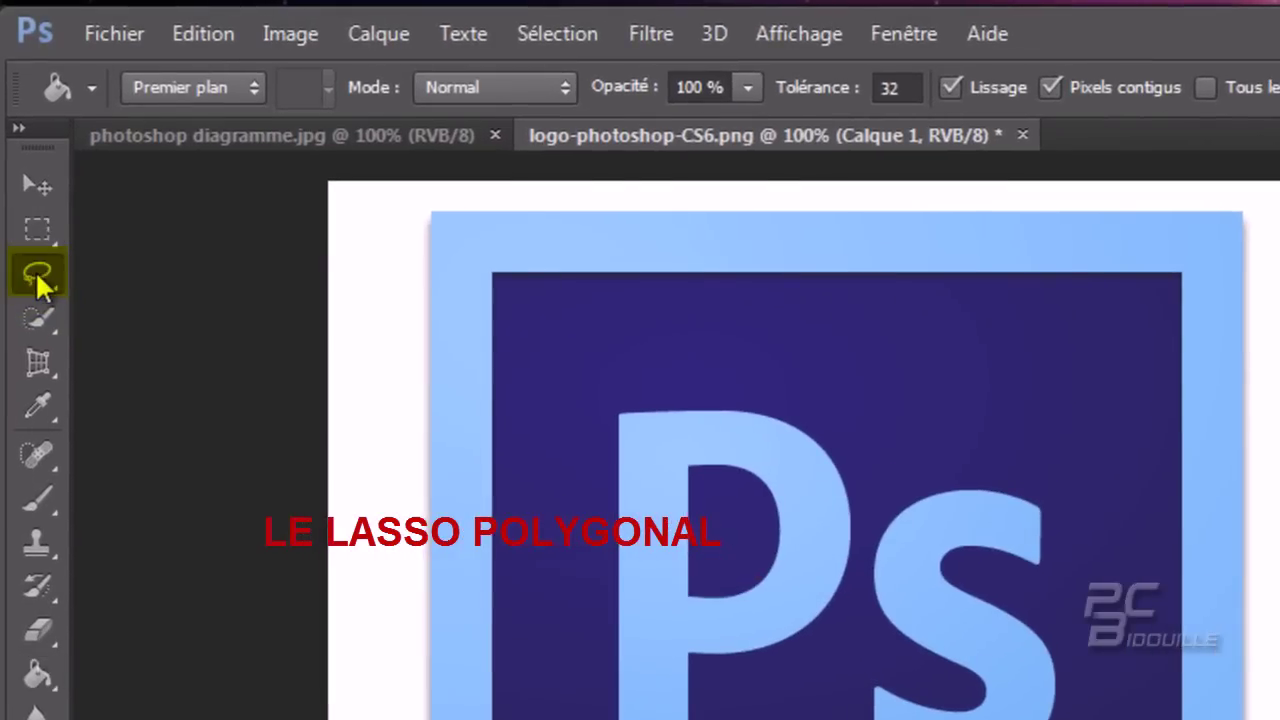
Step: Switch to the Polygonal Lasso tool
left_click(37, 277)
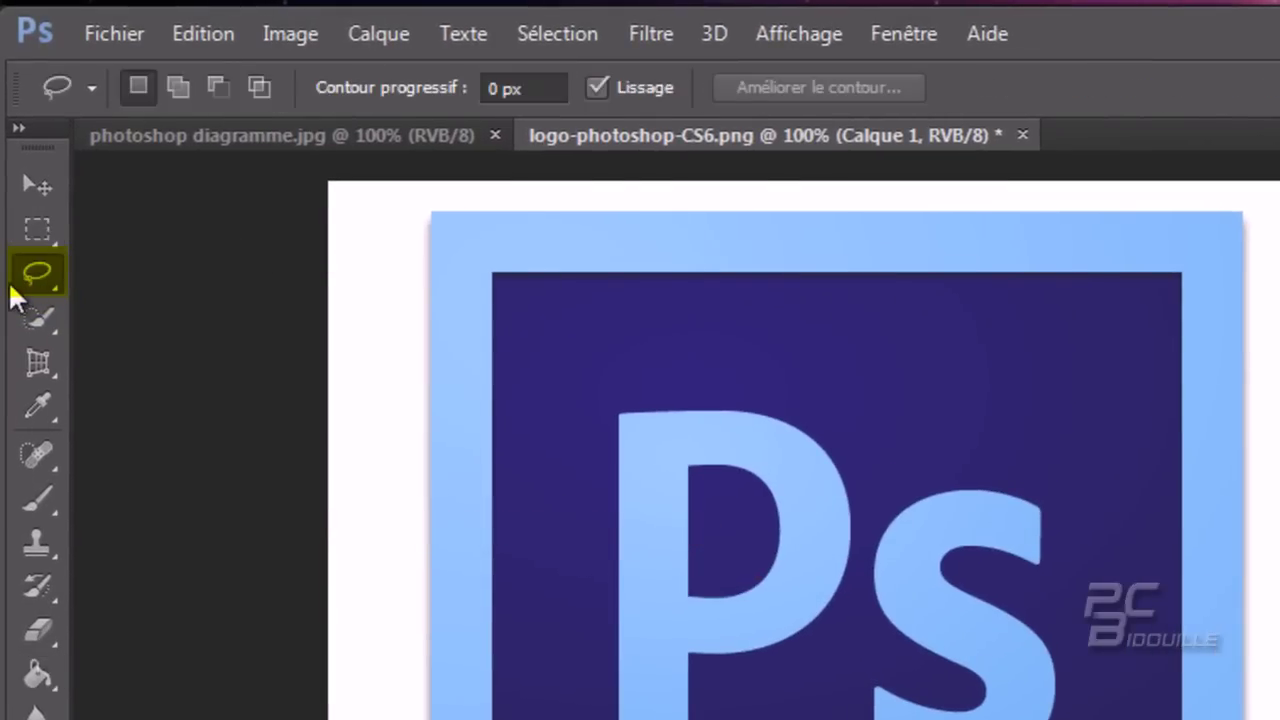
right_click(55, 282)
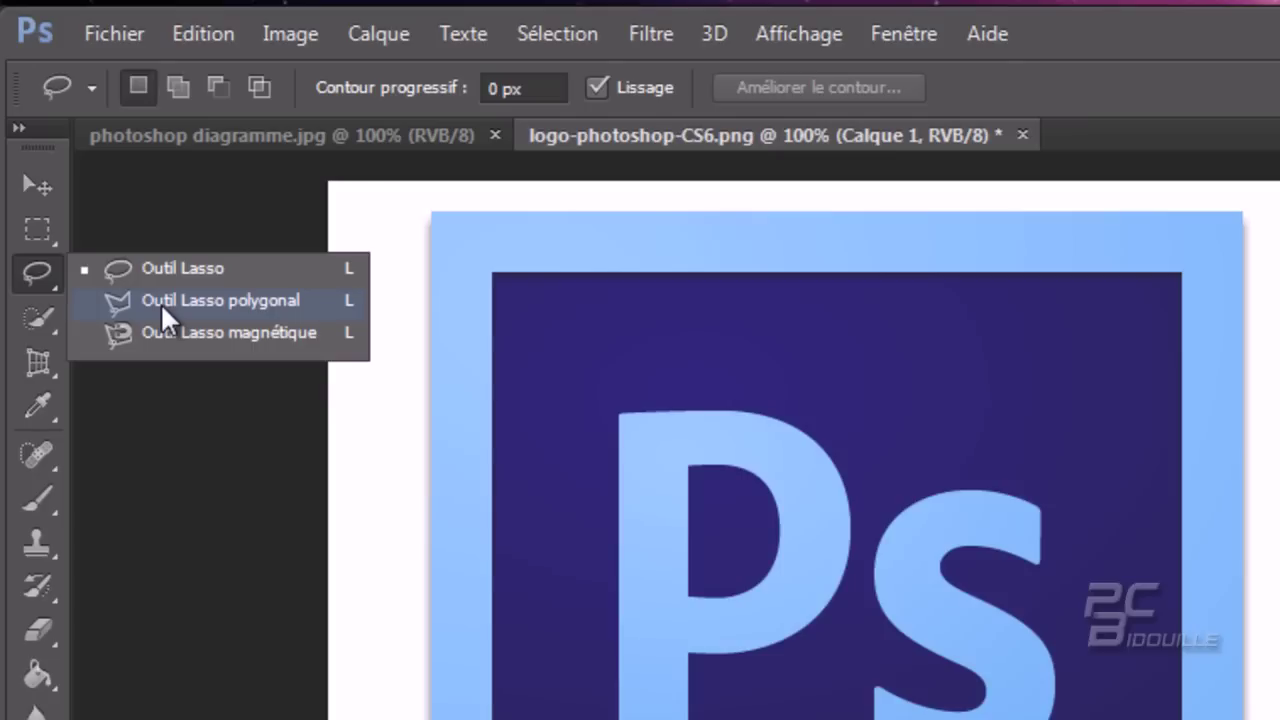
left_click(160, 302)
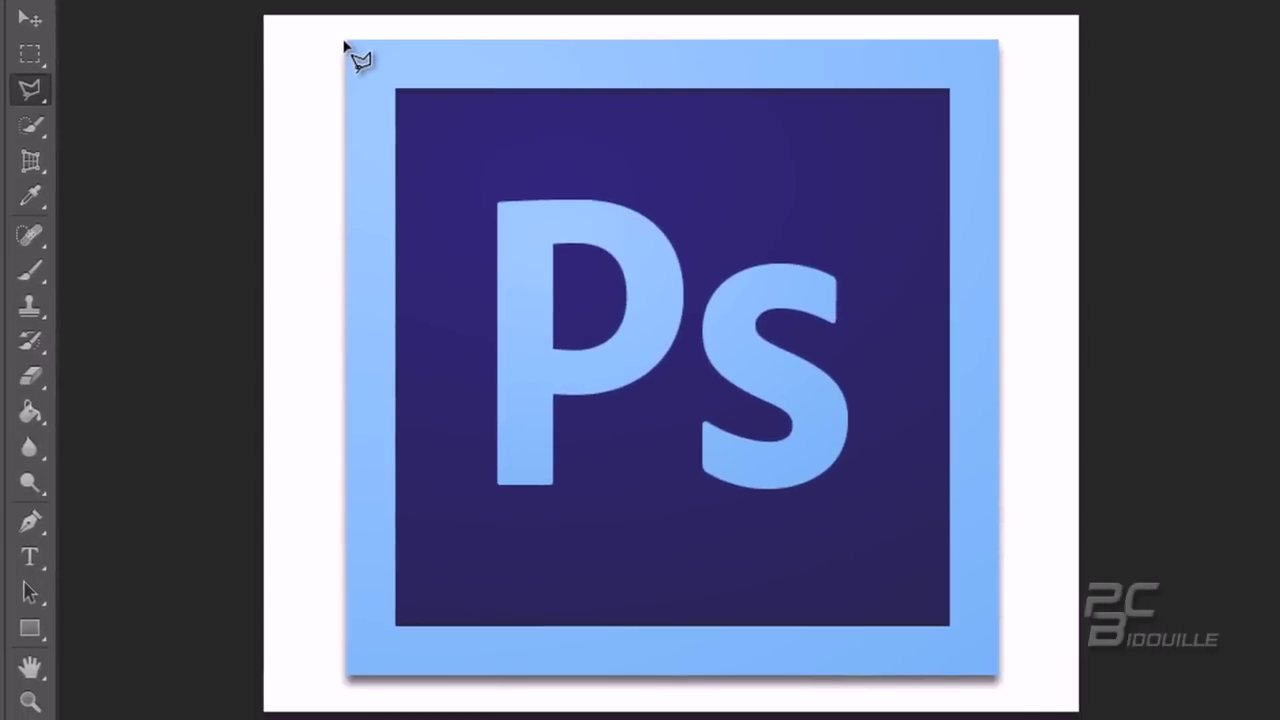
Step: Start a polygonal selection at the logo's top-left corner, running down to its bottom-left corner
key("ctrl+plus")
key("ctrl+plus")
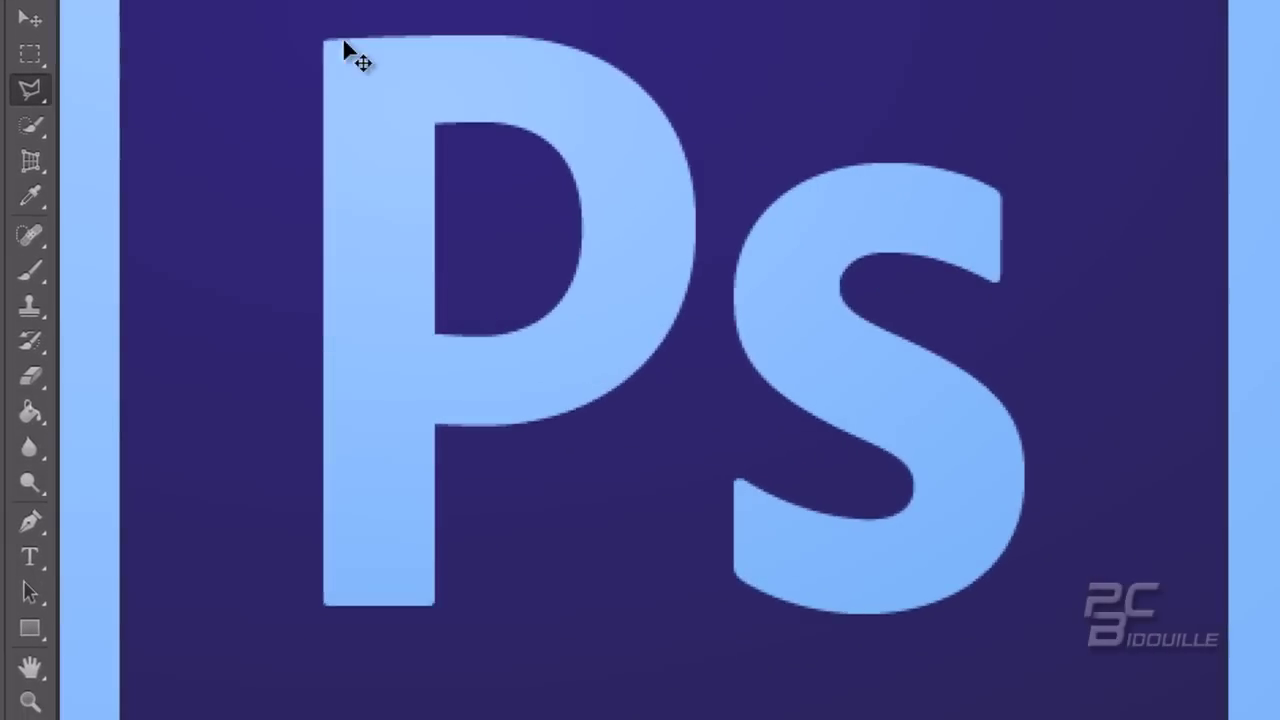
key("ctrl+plus")
key("ctrl+minus")
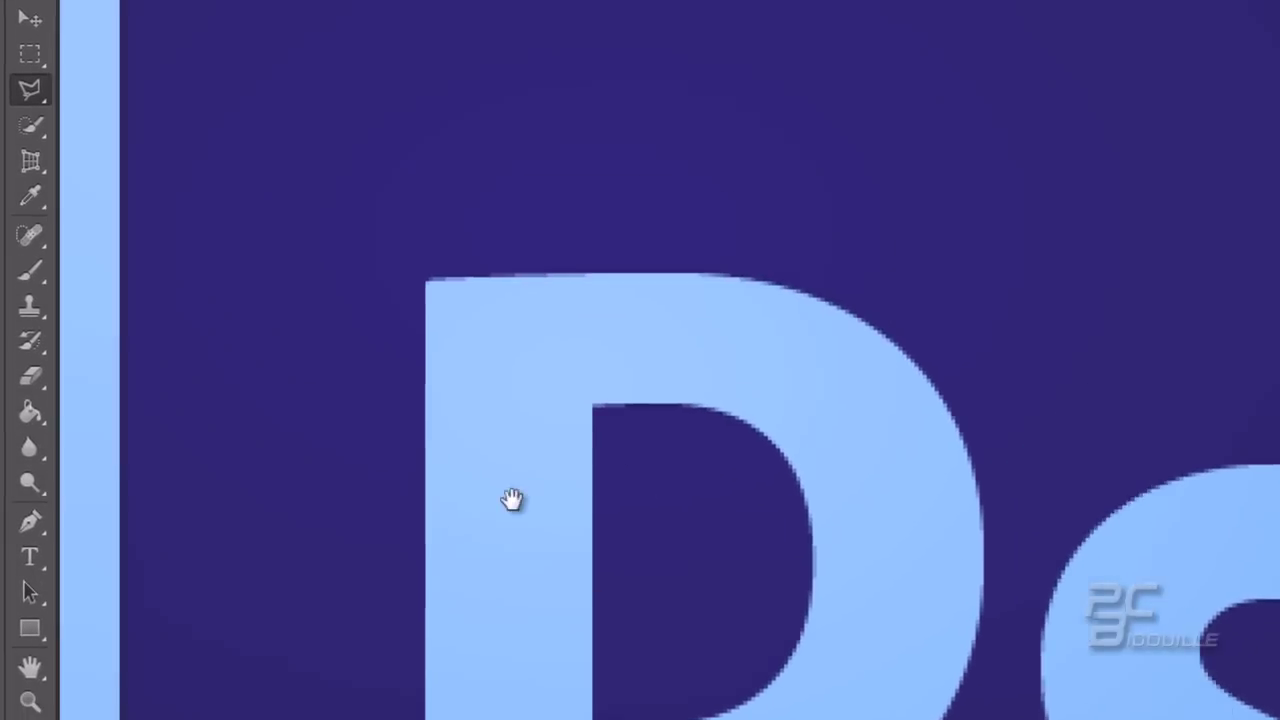
key("ctrl+minus")
key("ctrl+minus")
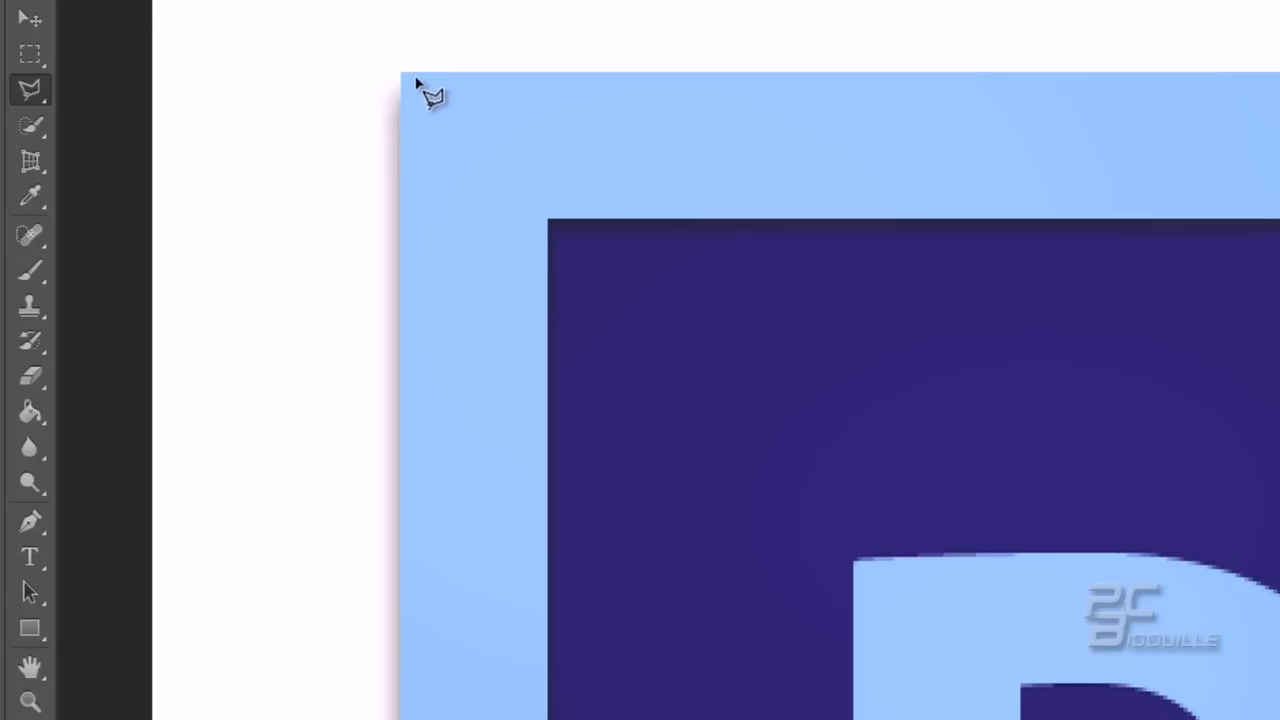
left_click(398, 74)
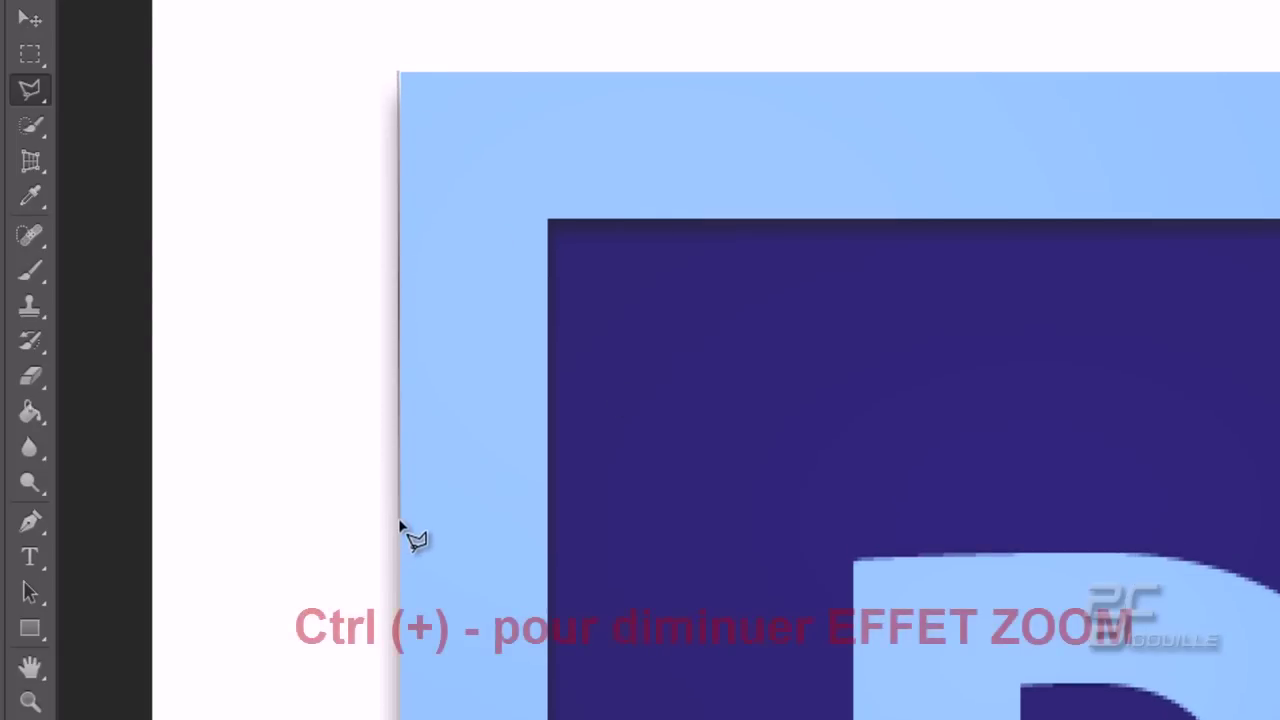
key("ctrl+minus")
key("ctrl+minus")
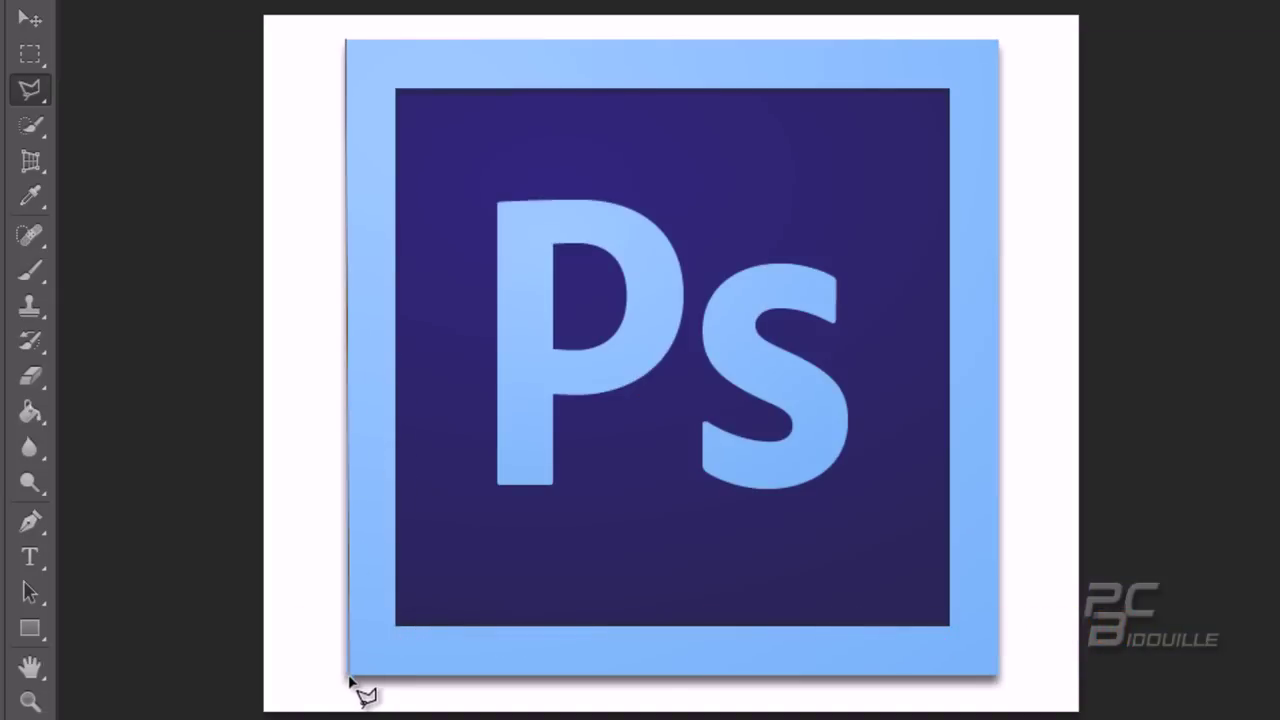
key("ctrl+plus")
key("ctrl+plus")
key("ctrl+plus")
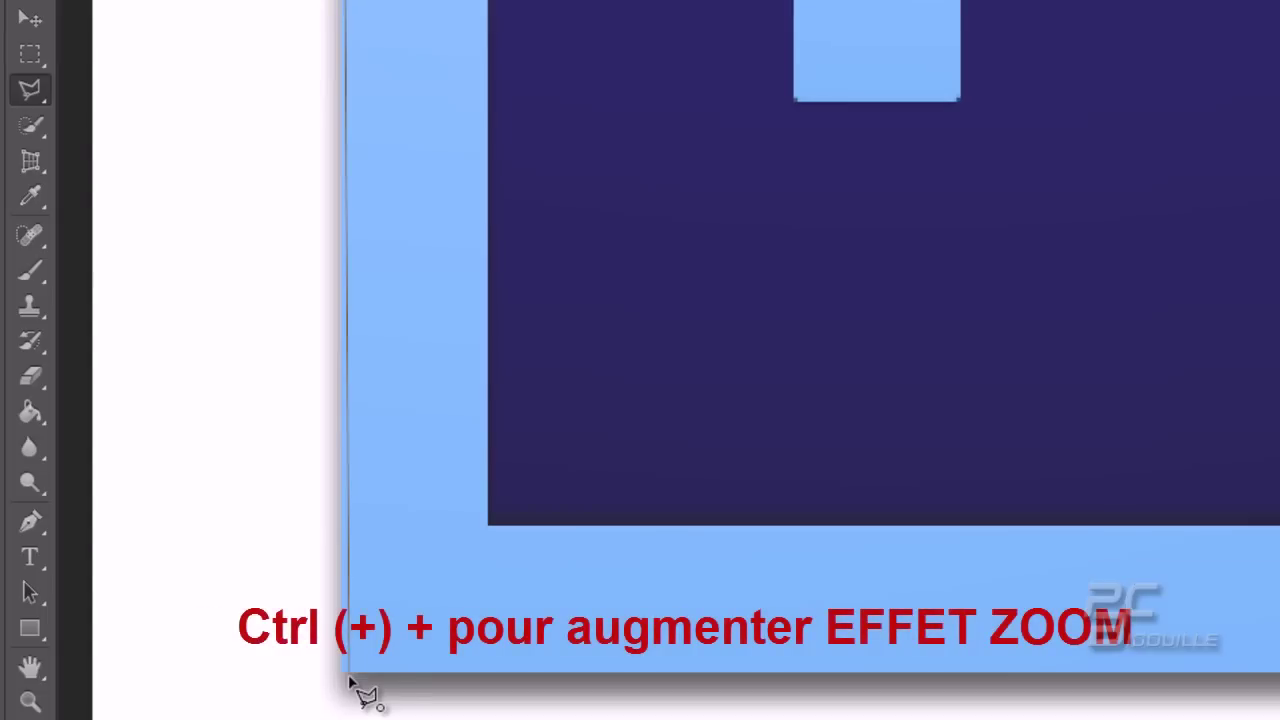
key("ctrl+plus")
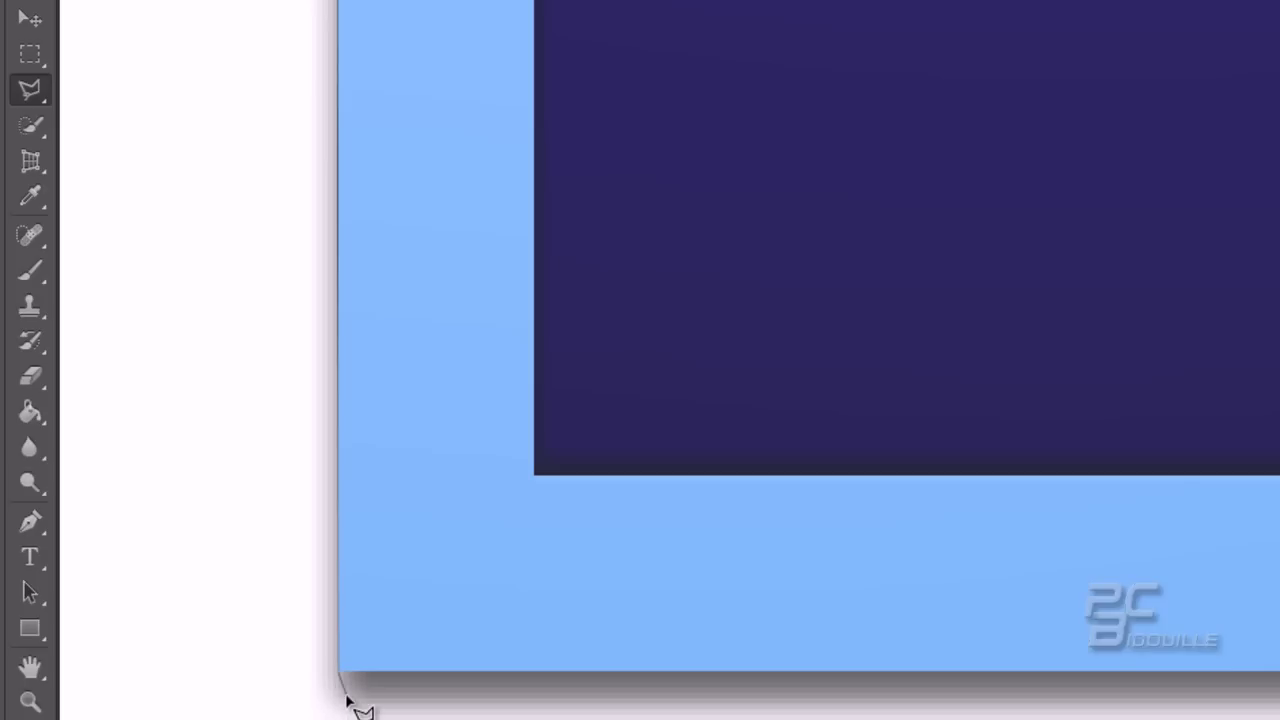
left_click(348, 700, "ctrl+alt")
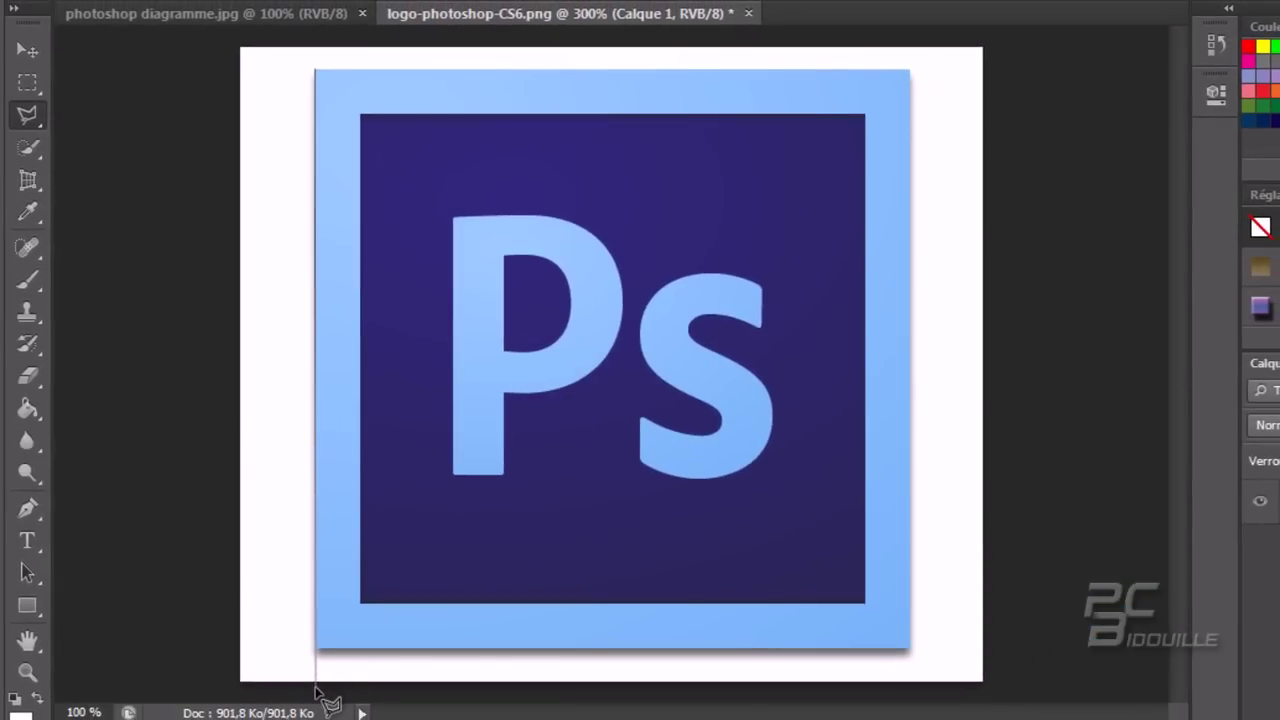
Step: Close a polygonal selection around the white strip left of the logo and delete it
left_click(315, 688)
left_click(186, 690)
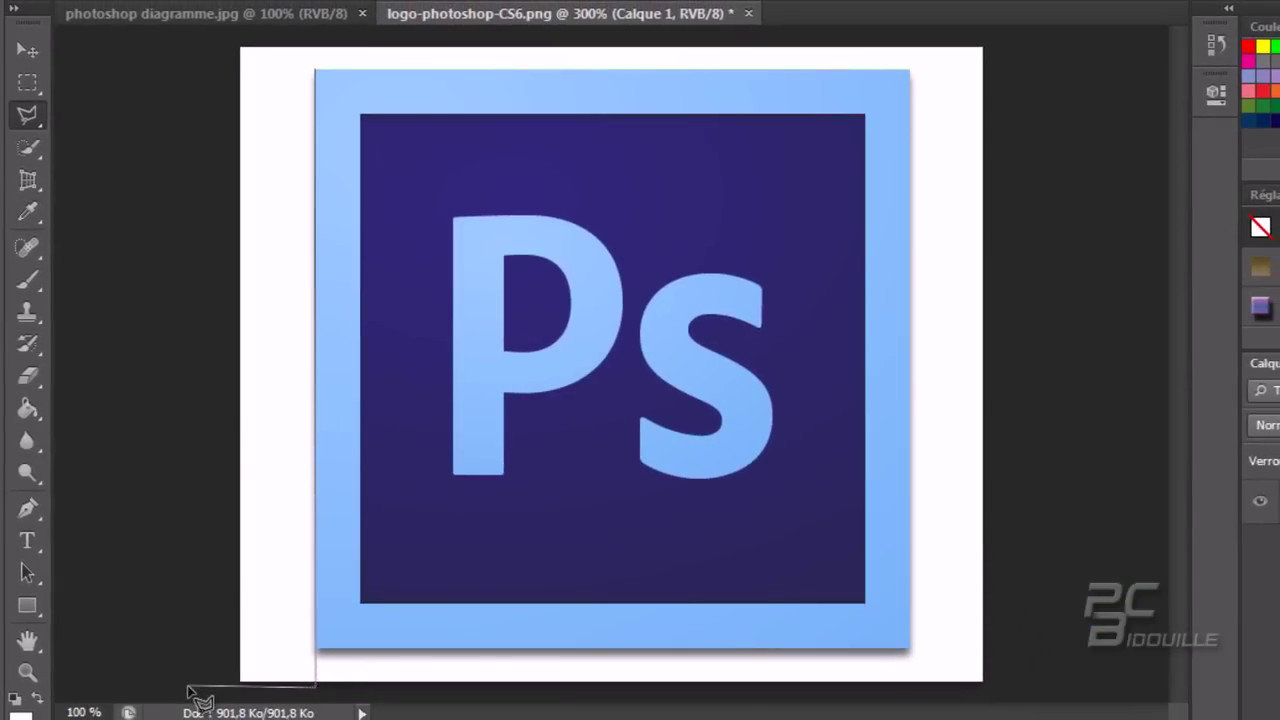
left_click(203, 32)
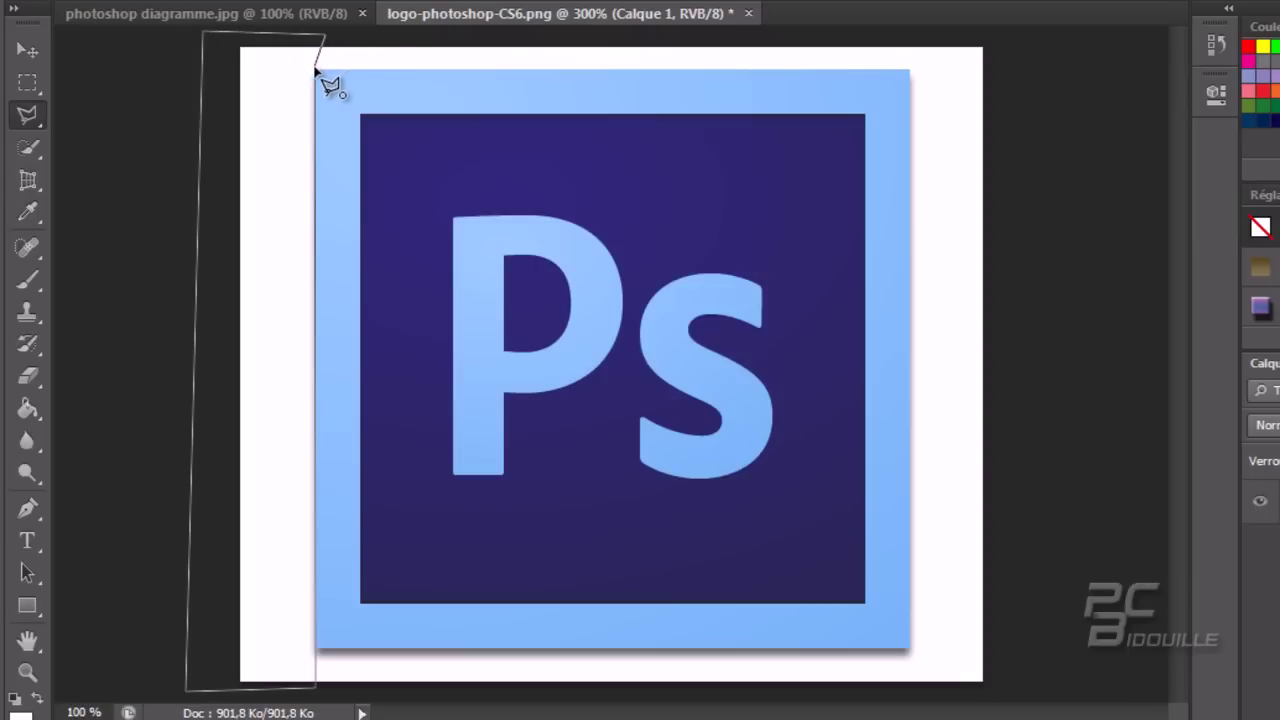
left_click(316, 70)
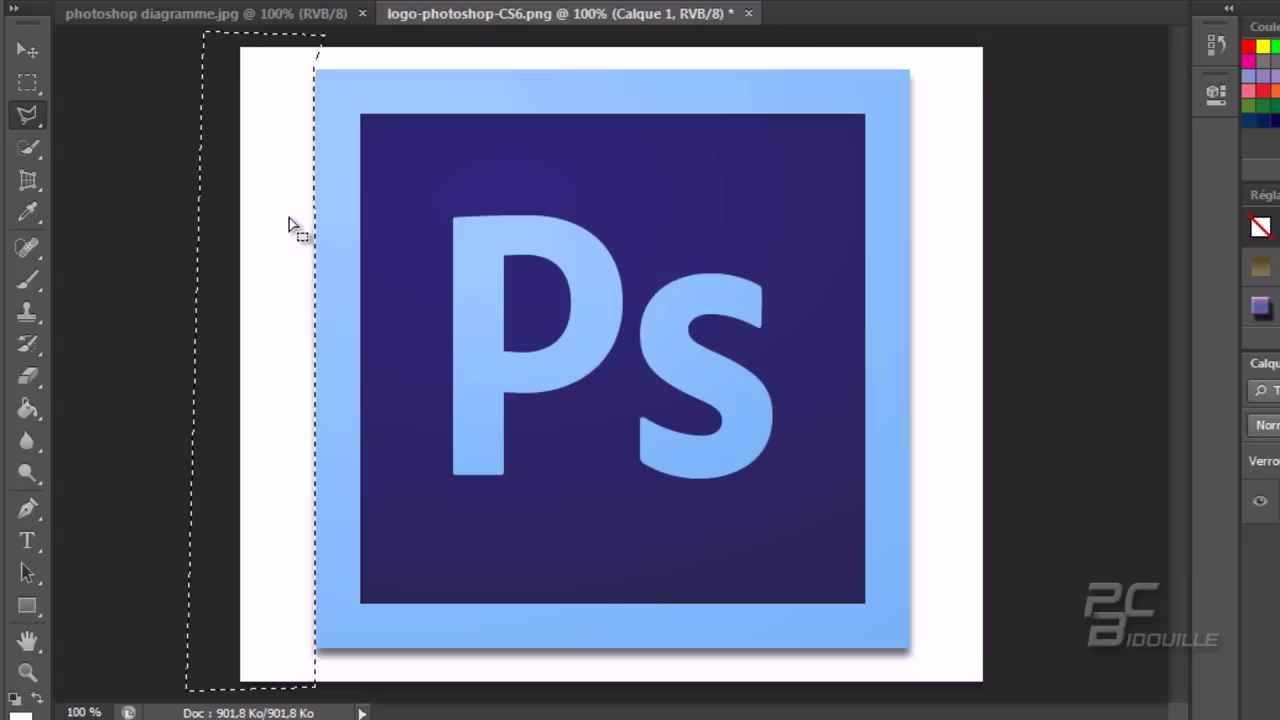
key("Delete")
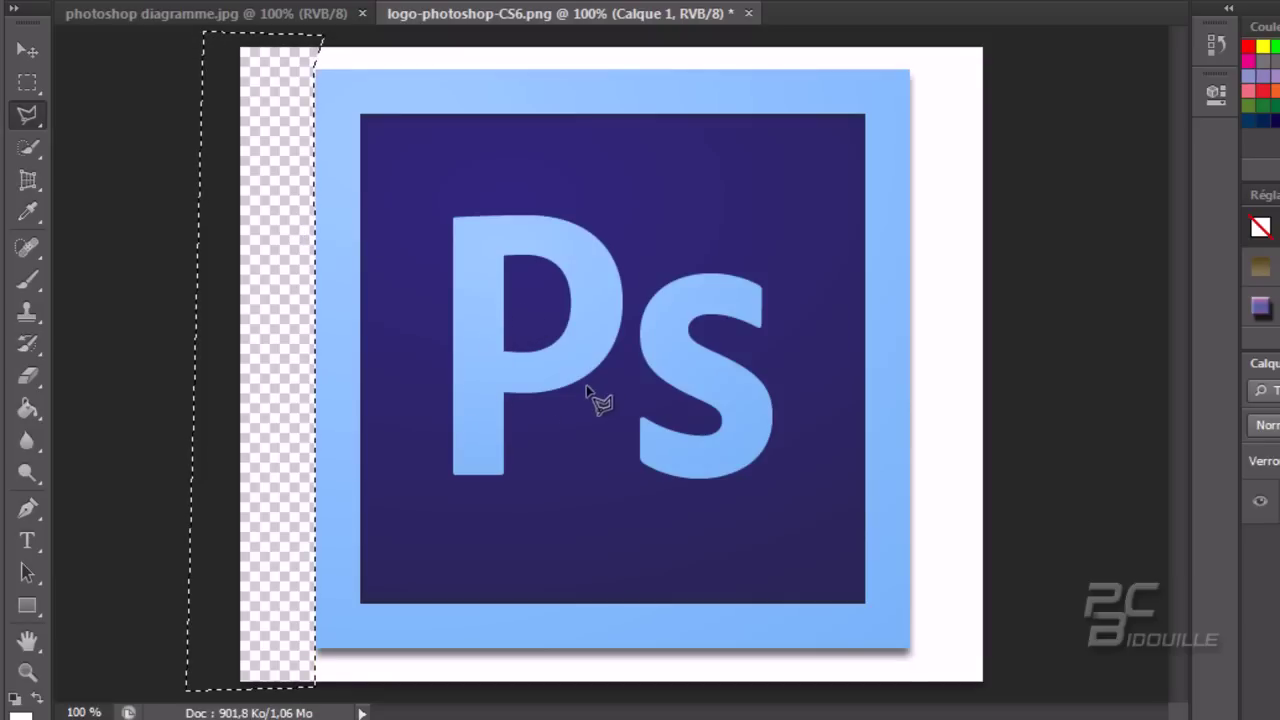
Step: Lasso a wedge inside the P's lower curve, delete it to transparency, and deselect
key("ctrl+plus")
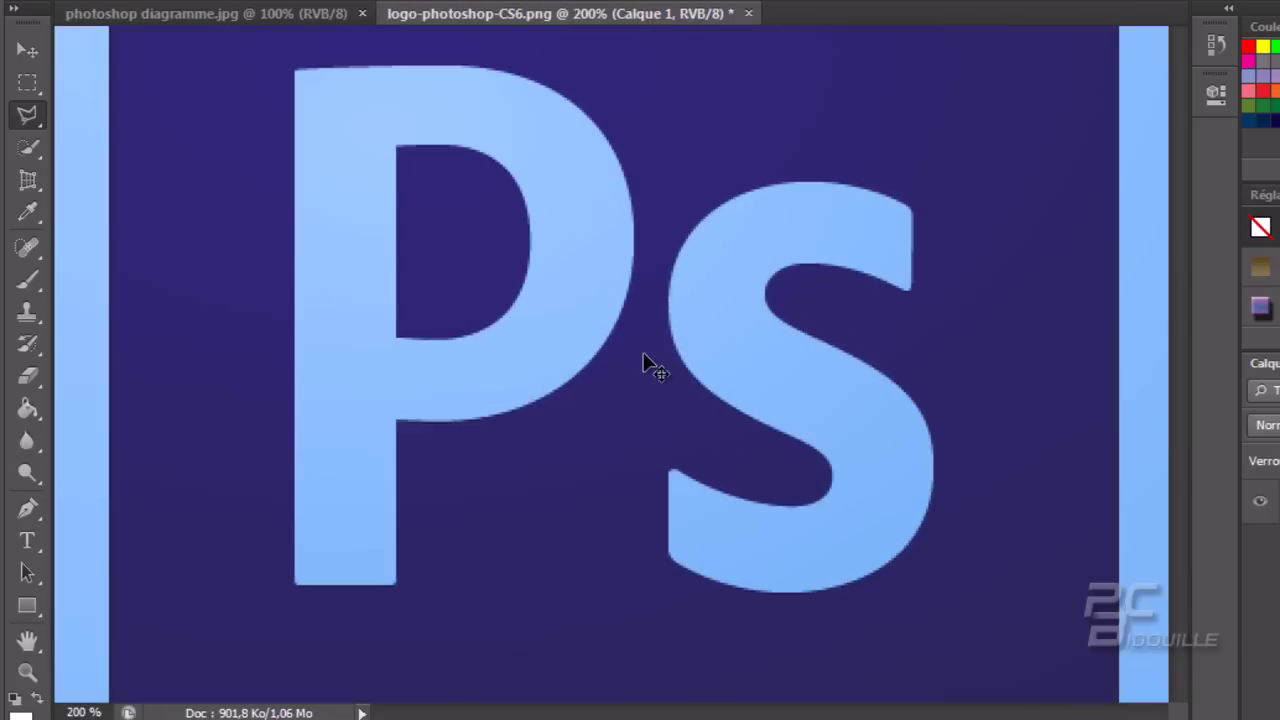
key("ctrl+plus")
key("ctrl+plus")
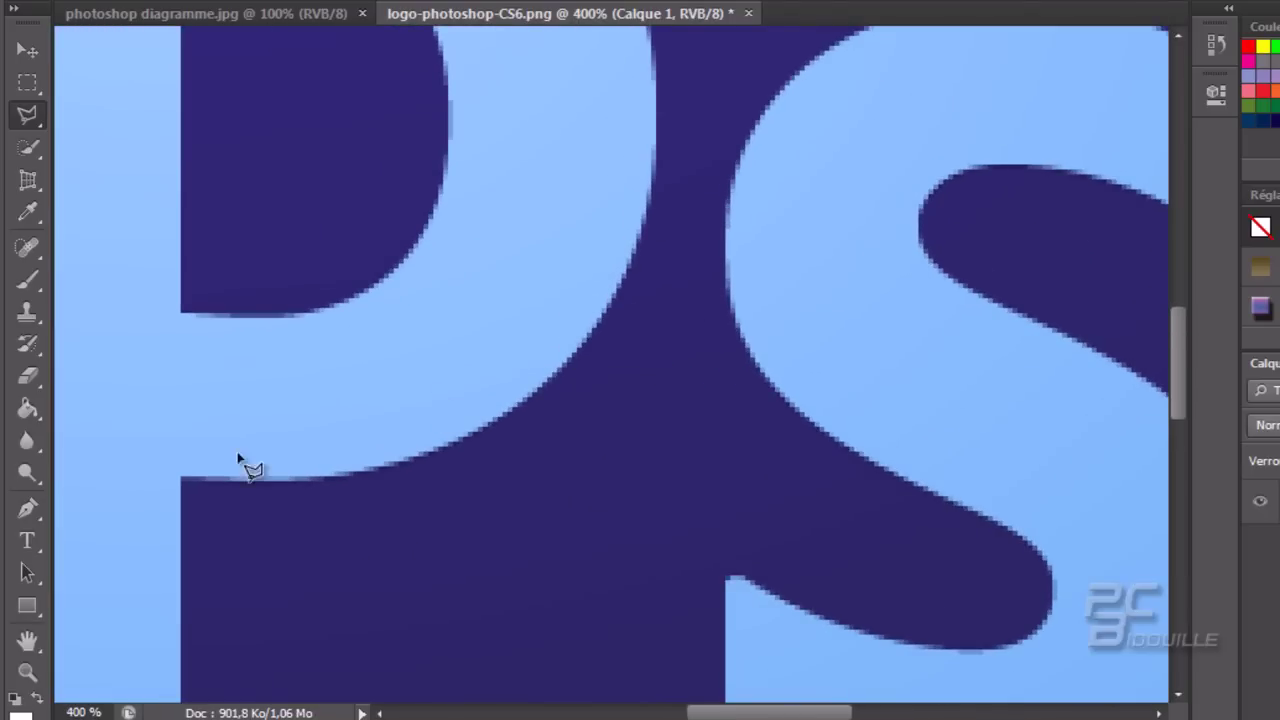
left_click(181, 481)
key("alt")
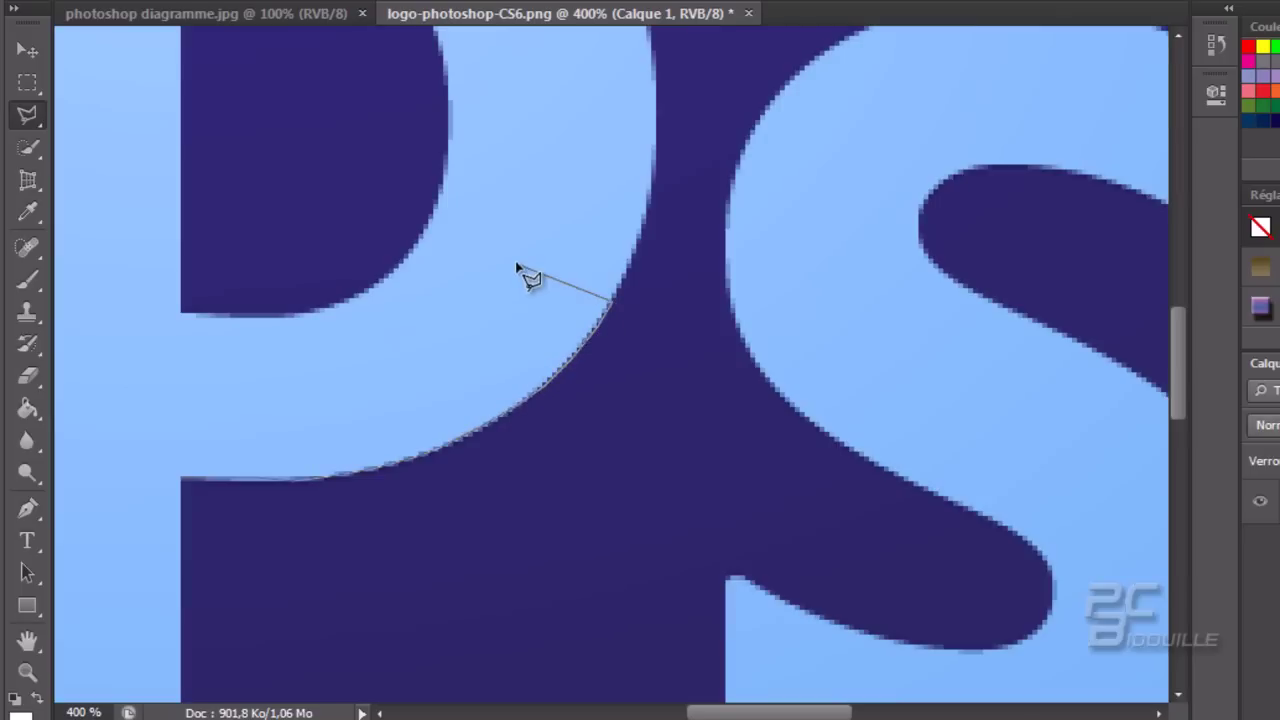
left_click(430, 228)
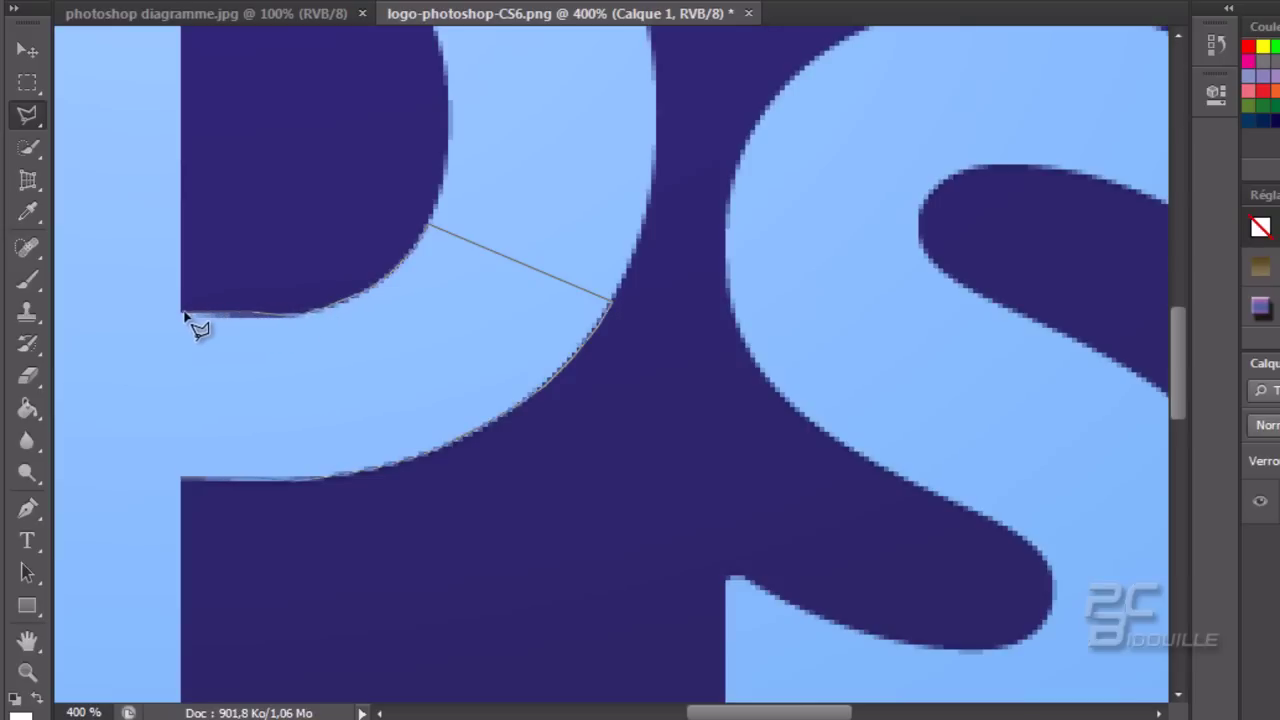
left_click(181, 480)
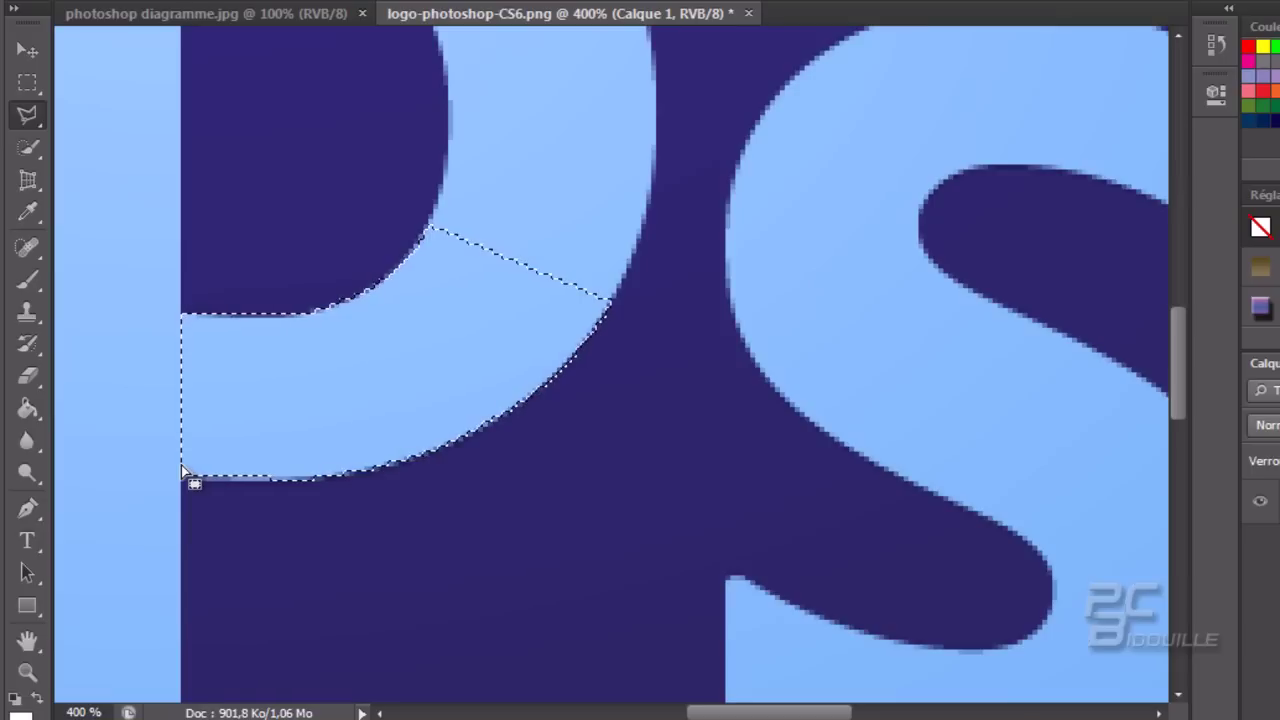
key("Delete")
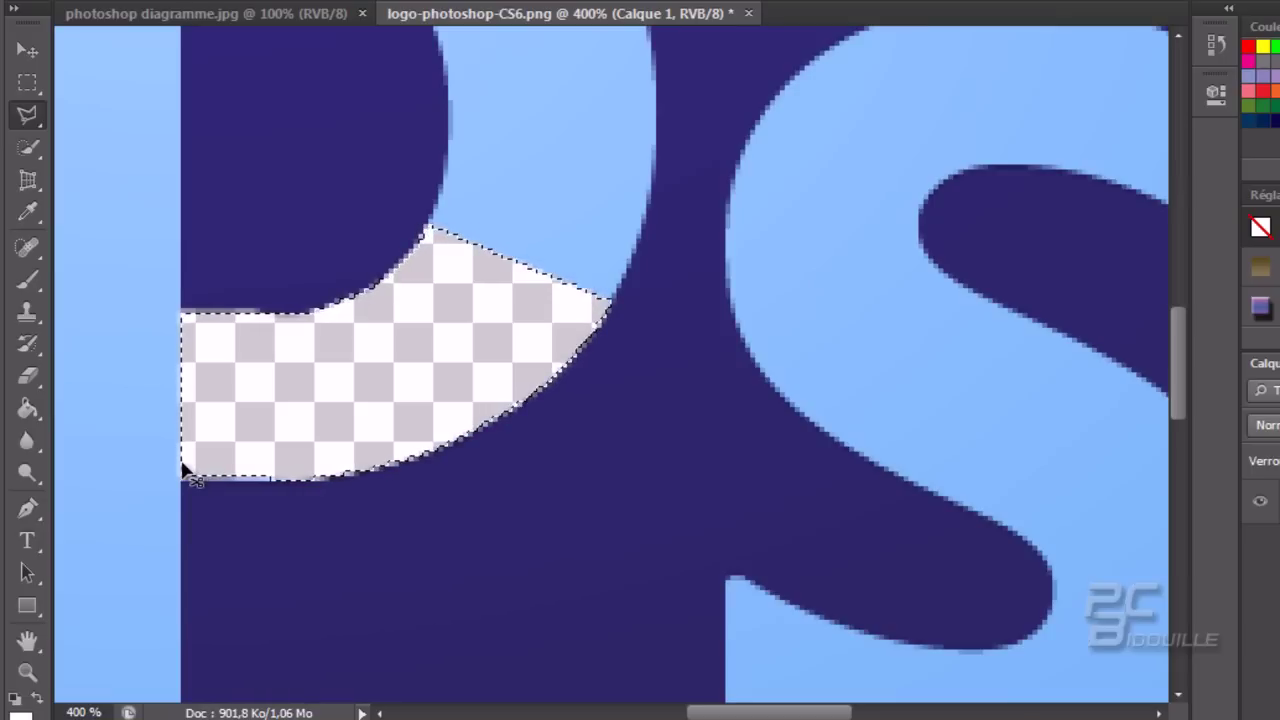
key("ctrl+minus")
key("ctrl+minus")
key("ctrl+minus")
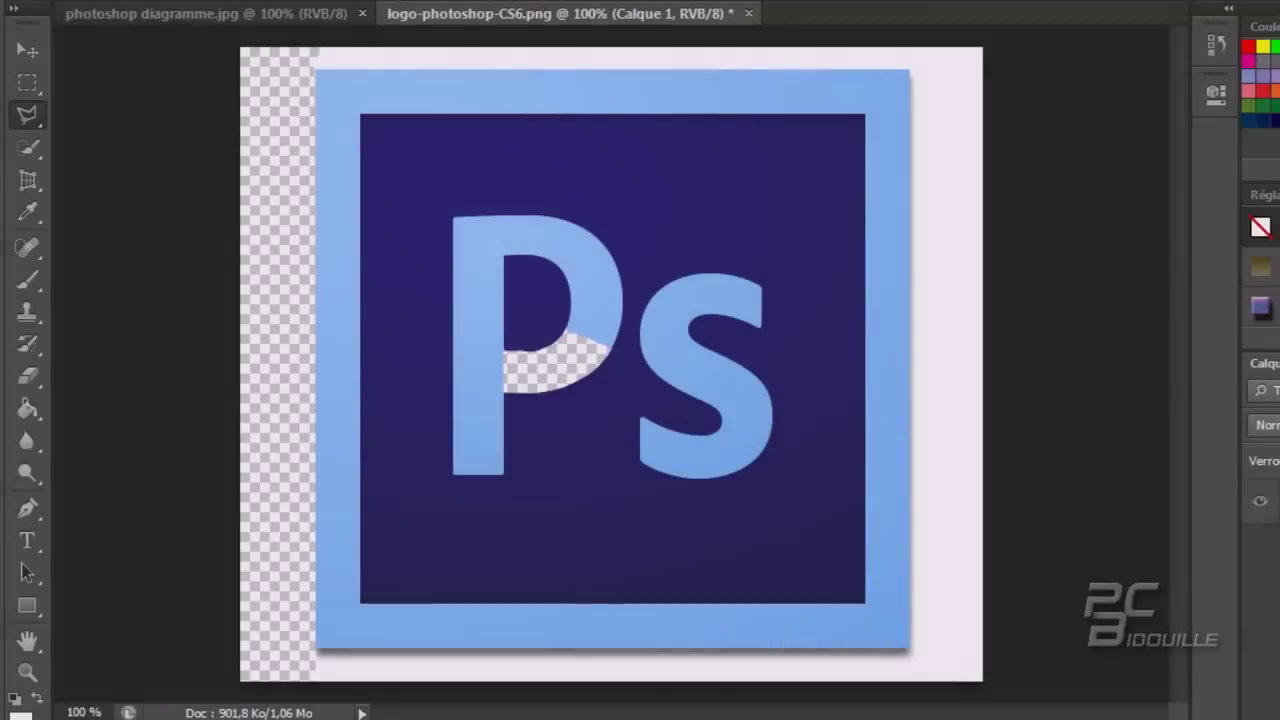
key("ctrl+plus")
key("ctrl+plus")
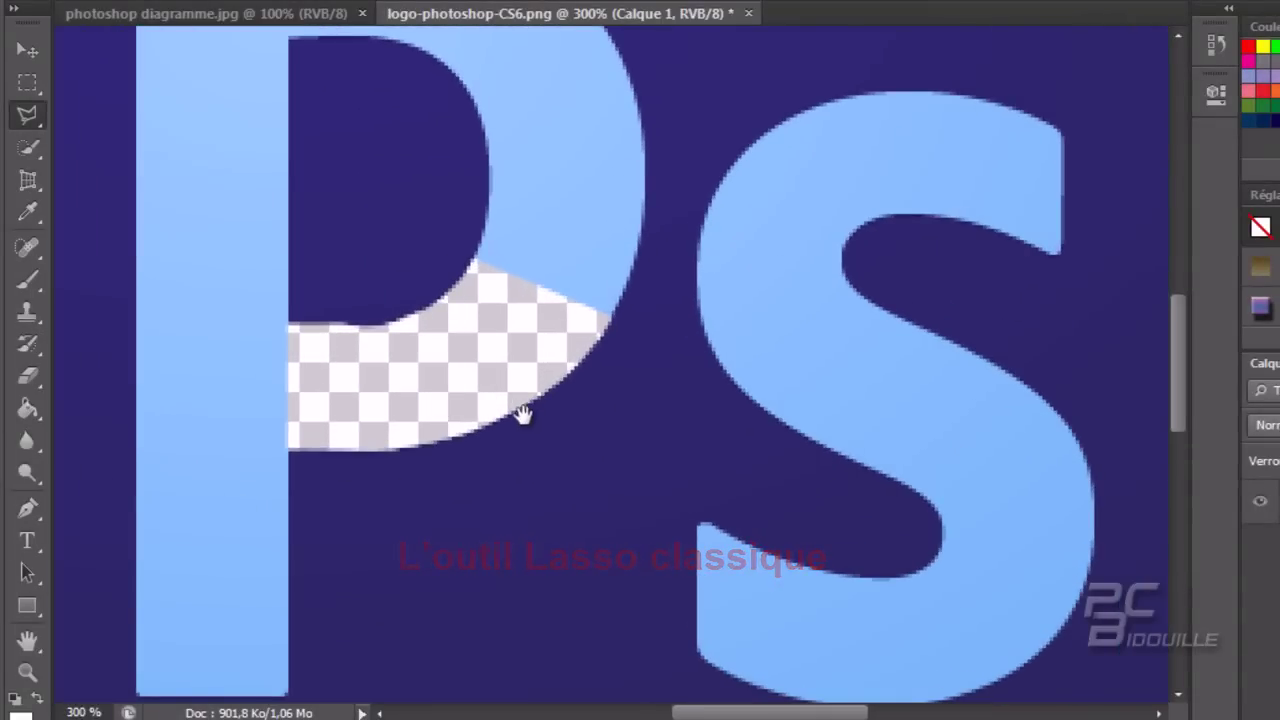
Step: Switch to the freehand Lasso tool and zoom in on the P's curve
scroll(525, 415, "up", 3)
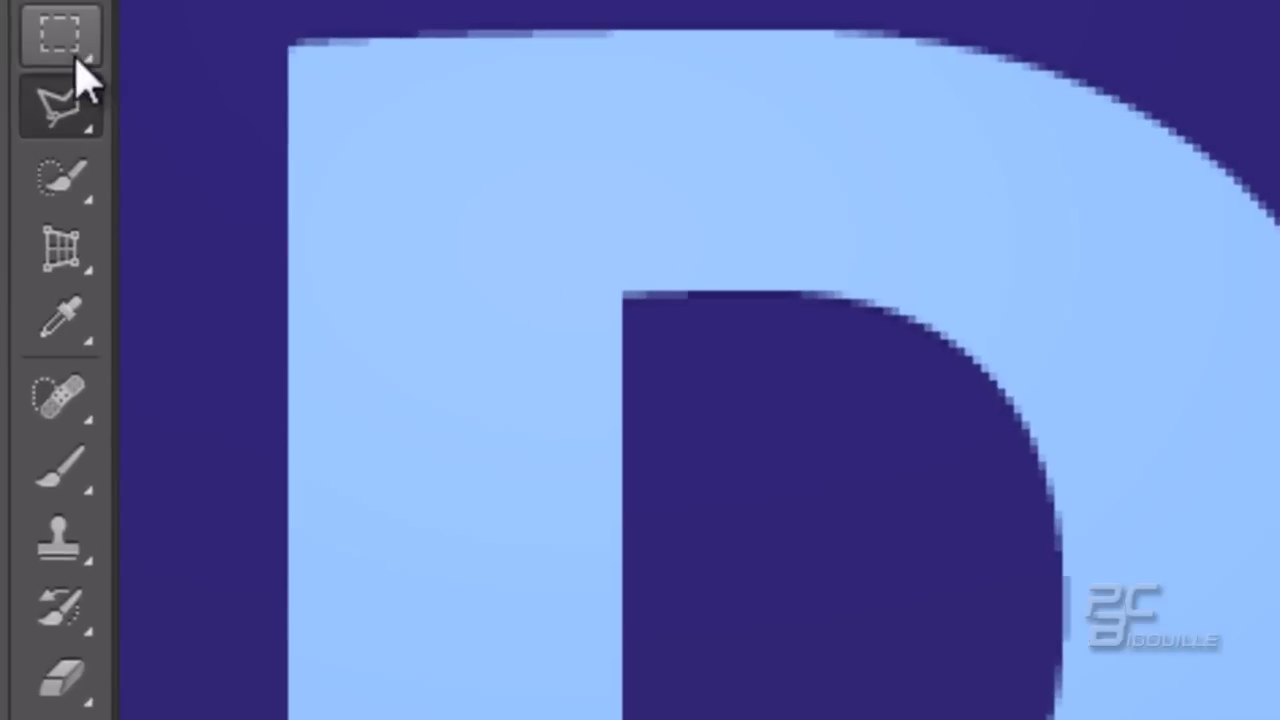
right_click(85, 115)
left_click(263, 118)
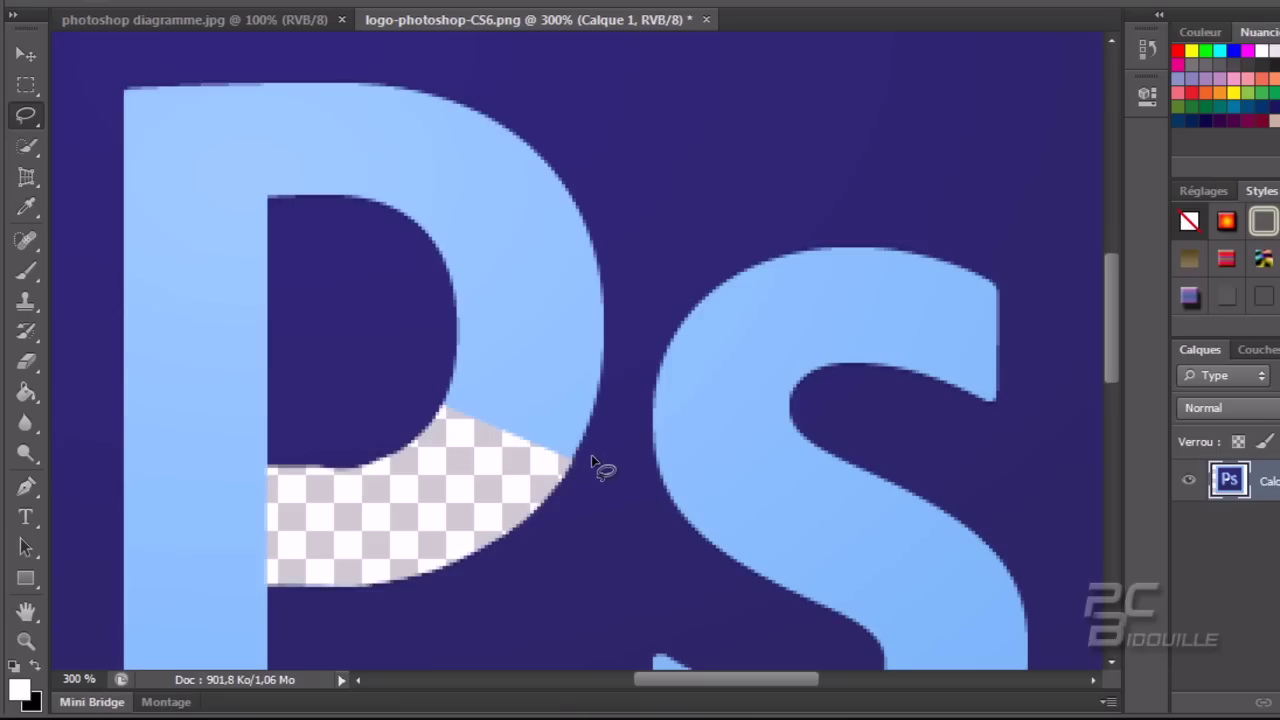
key("ctrl+plus")
key("ctrl+plus")
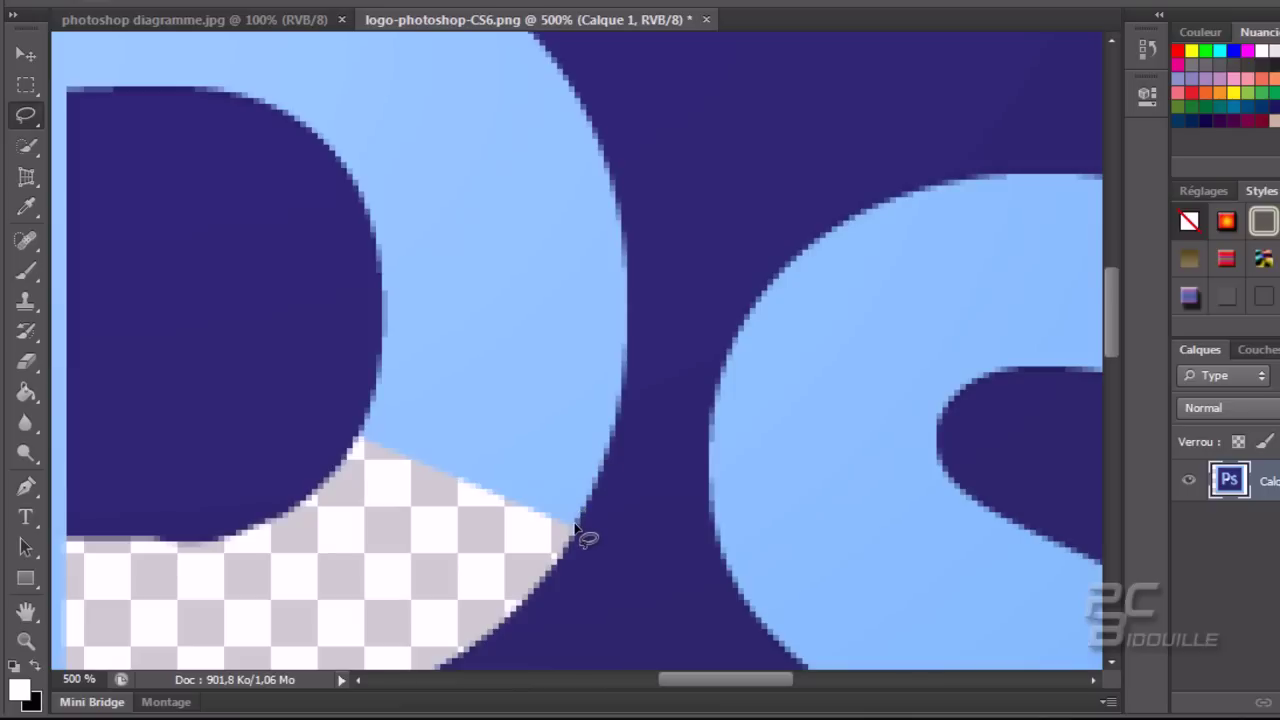
Step: Freehand-select the light-blue area above the hole and delete it to transparency
mouse_move(593, 482)
left_mouse_down()
mouse_move(359, 439)
mouse_move(589, 546)
mouse_move(646, 463)
mouse_move(665, 240)
left_mouse_up()
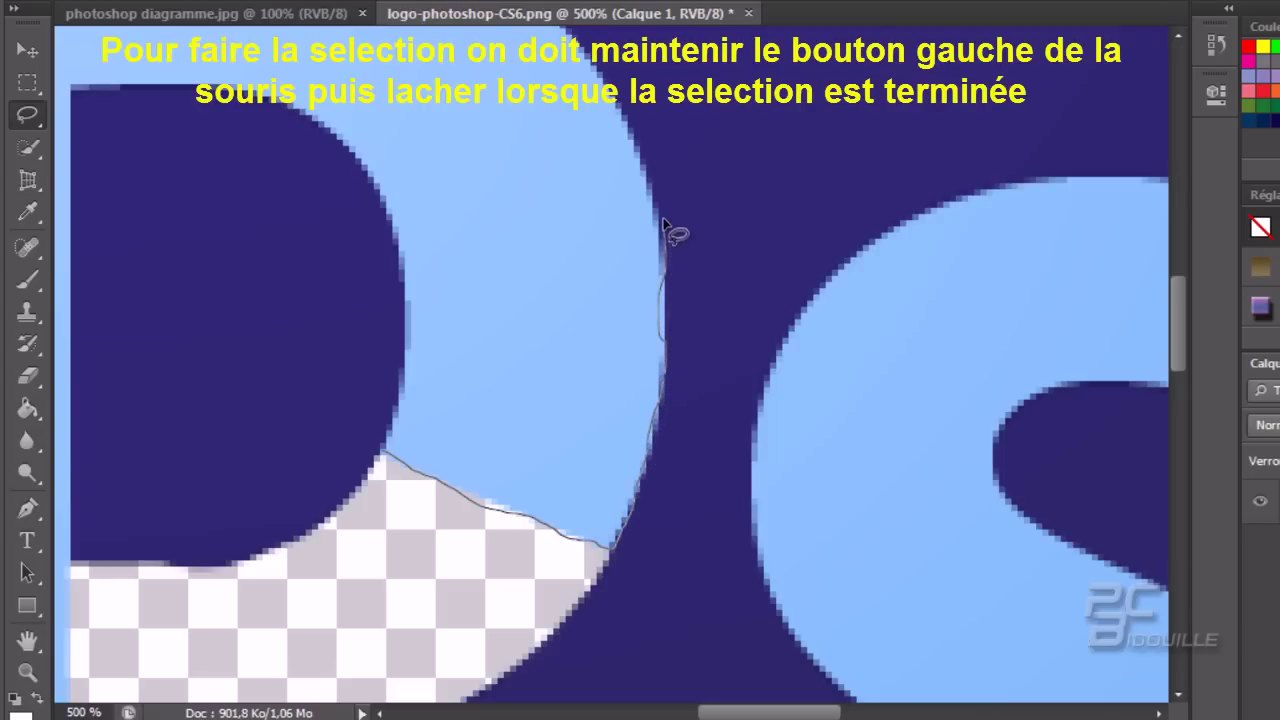
mouse_move(643, 187)
left_mouse_down()
mouse_move(493, 181)
mouse_move(397, 195)
mouse_move(385, 216)
mouse_move(405, 302)
left_mouse_up()
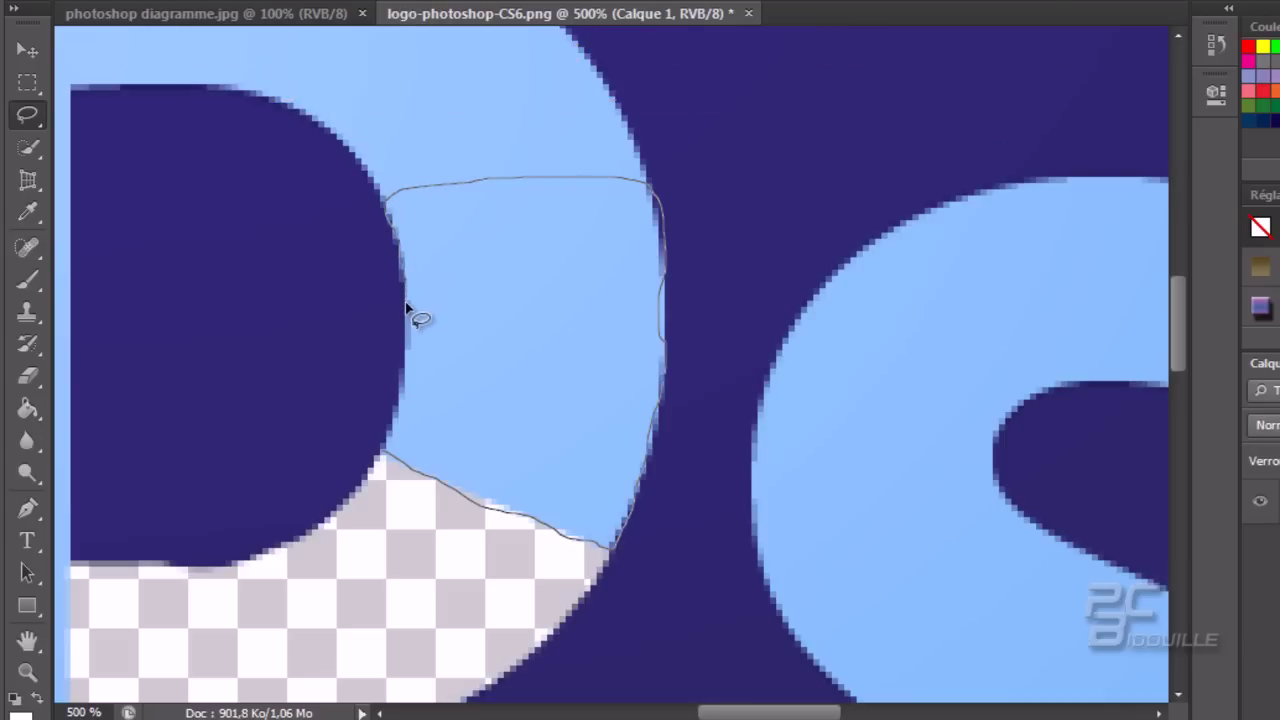
left_click_drag(405, 352, 388, 440)
left_click_drag(388, 456, 390, 458)
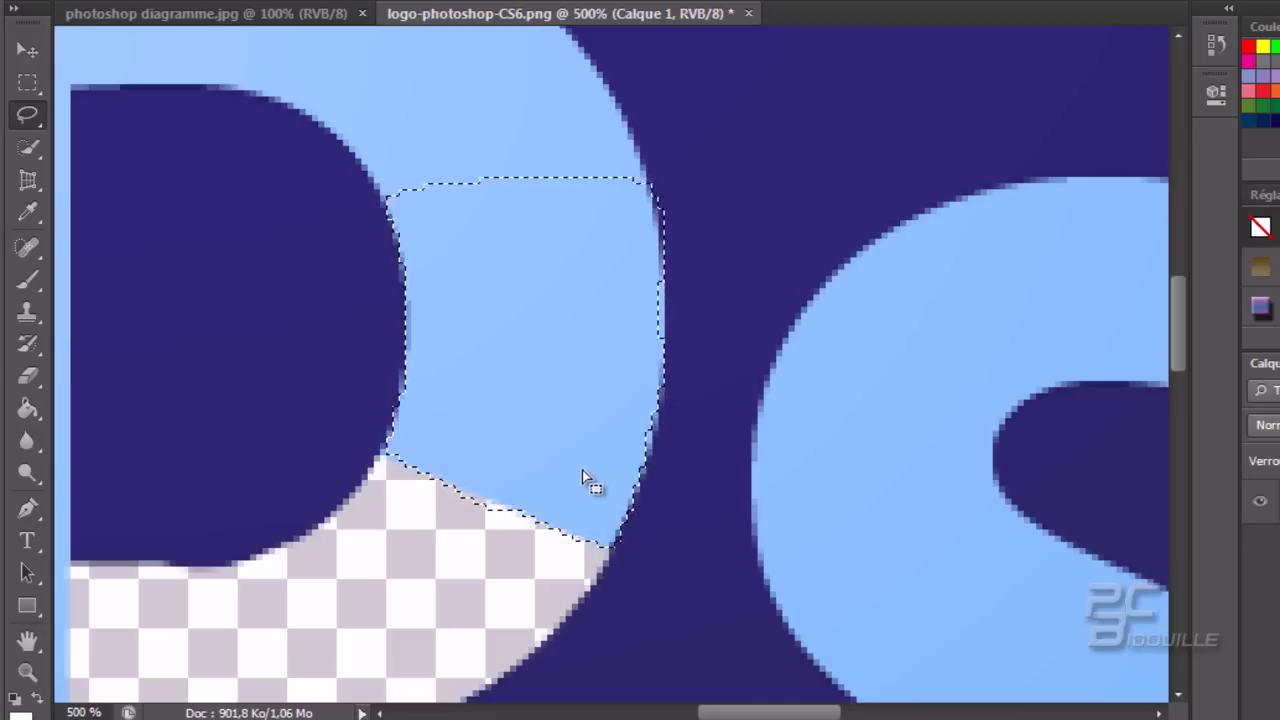
key("Delete")
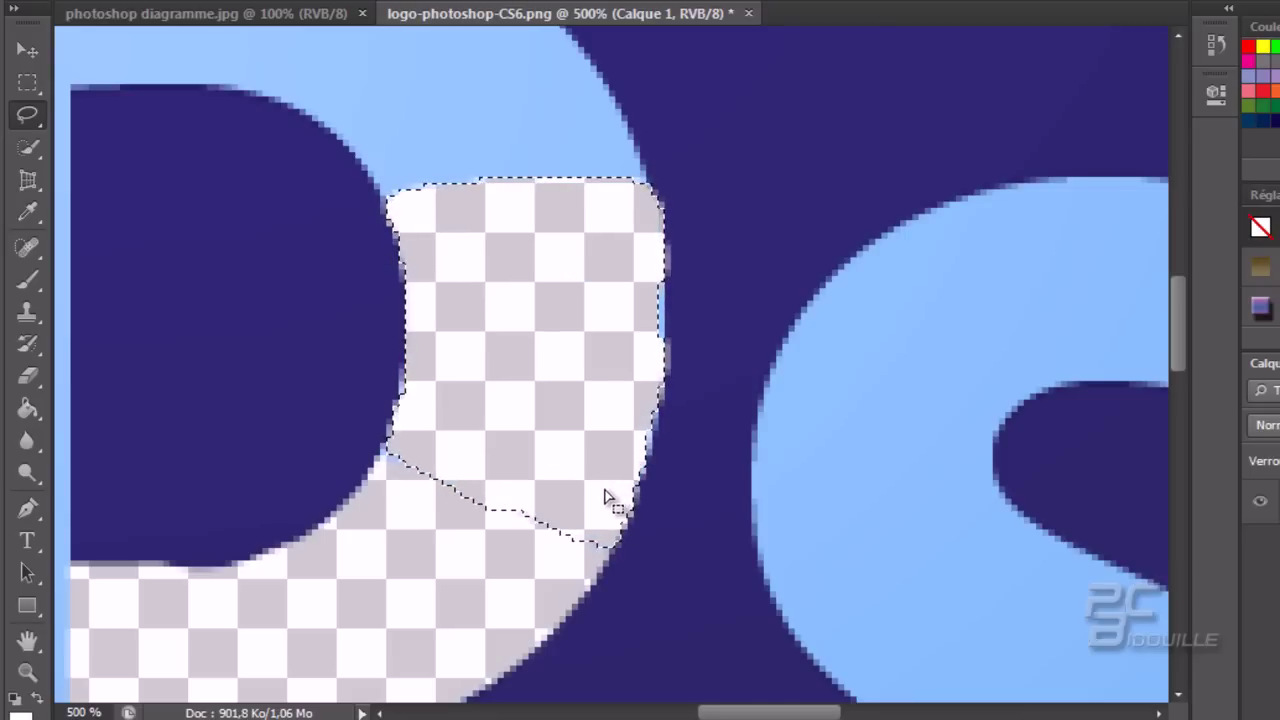
left_click_drag(723, 323, 681, 603)
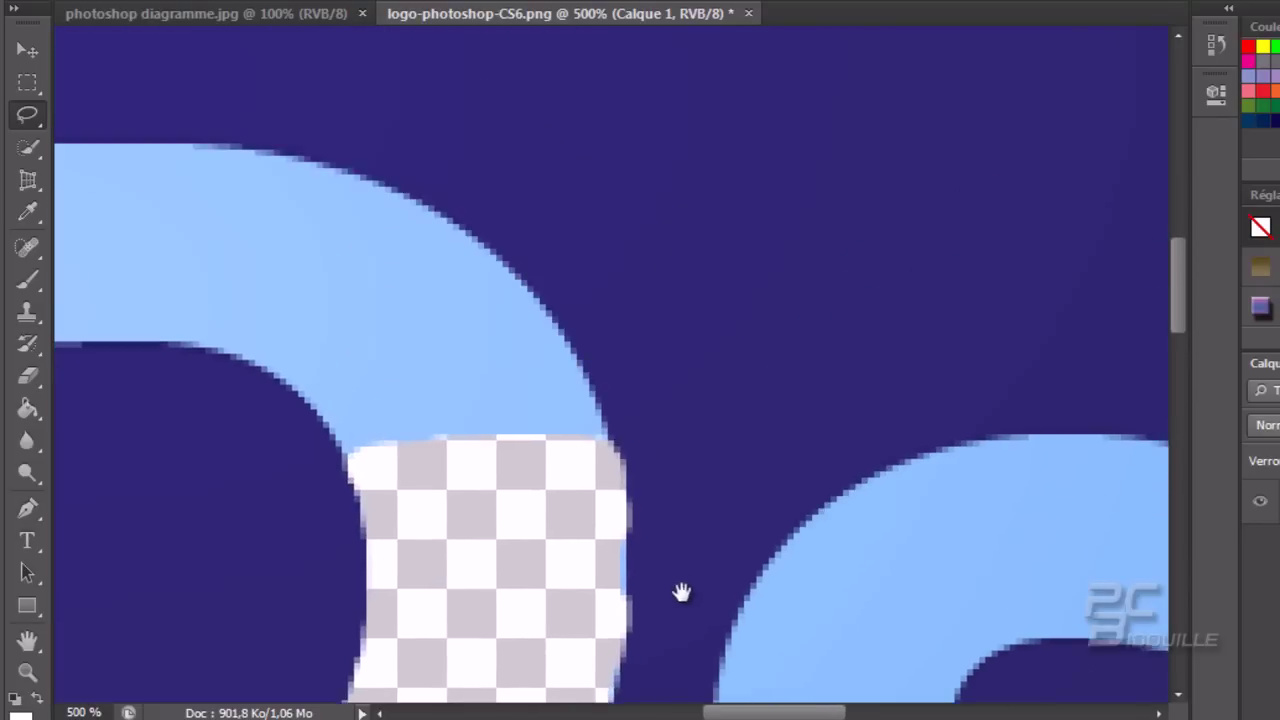
mouse_move(817, 237)
left_mouse_down()
mouse_move(1001, 374)
mouse_move(885, 280)
left_mouse_up()
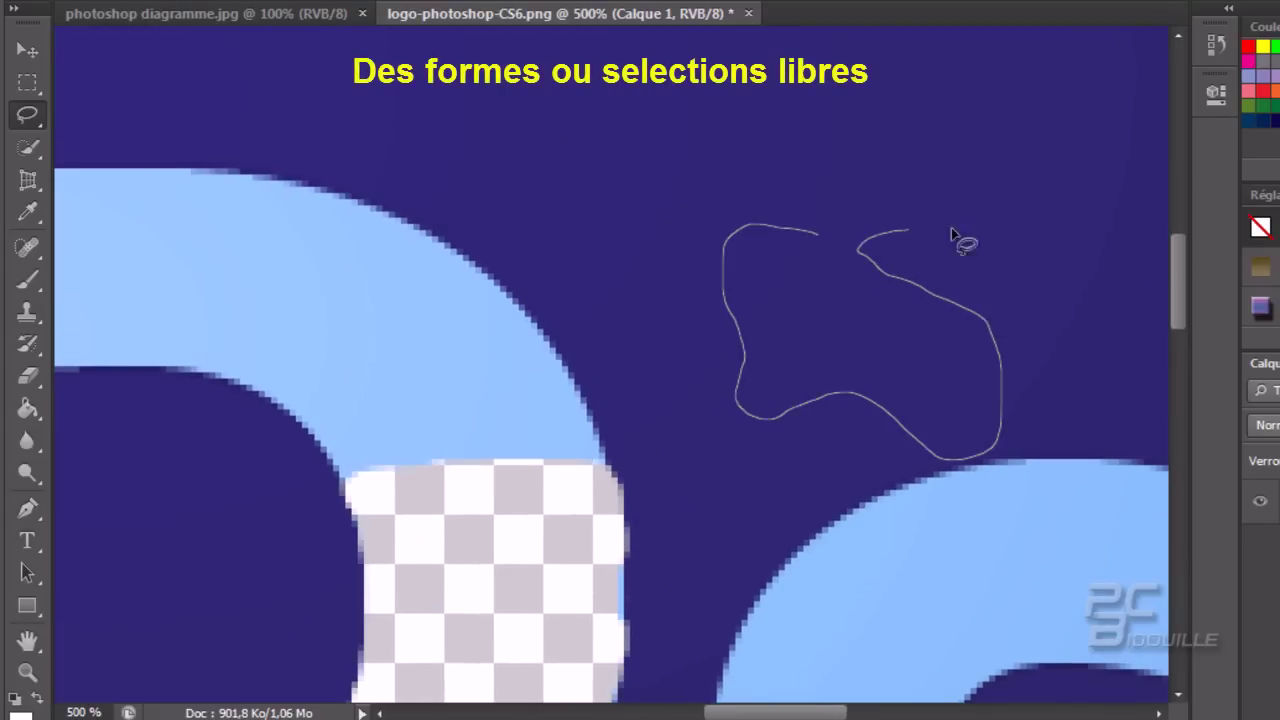
left_click_drag(846, 162, 820, 236)
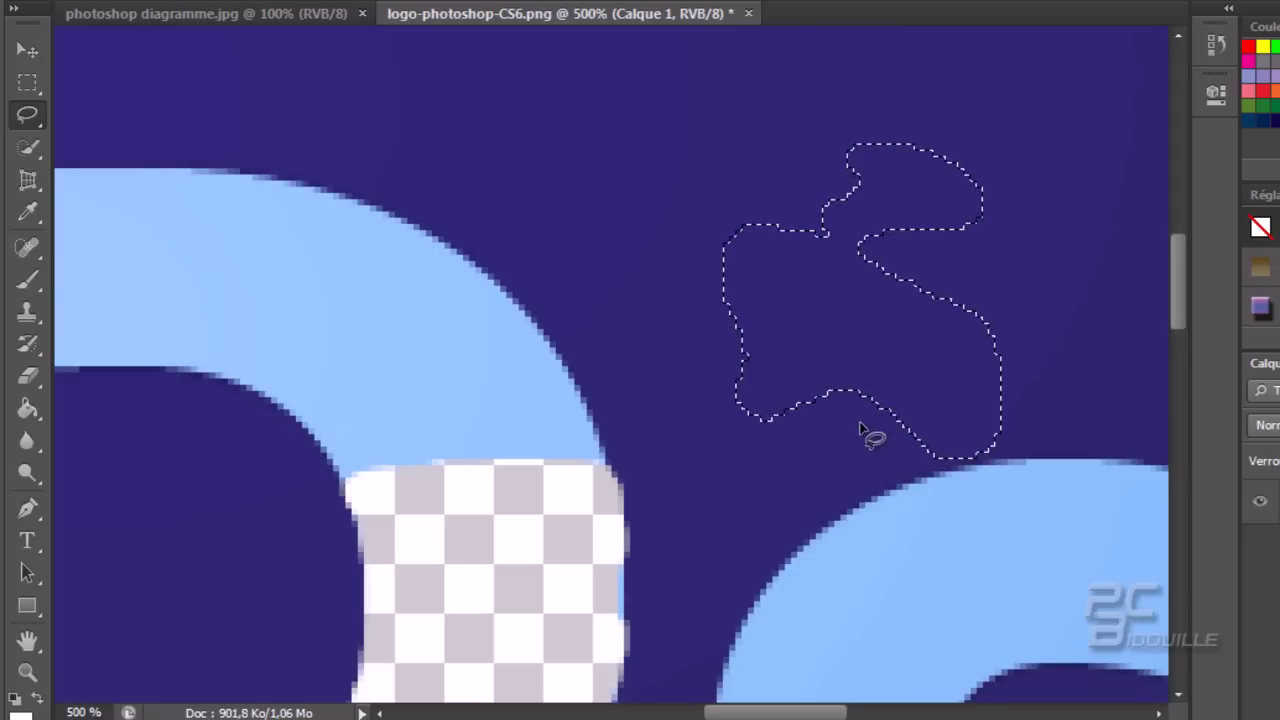
key("ctrl+d")
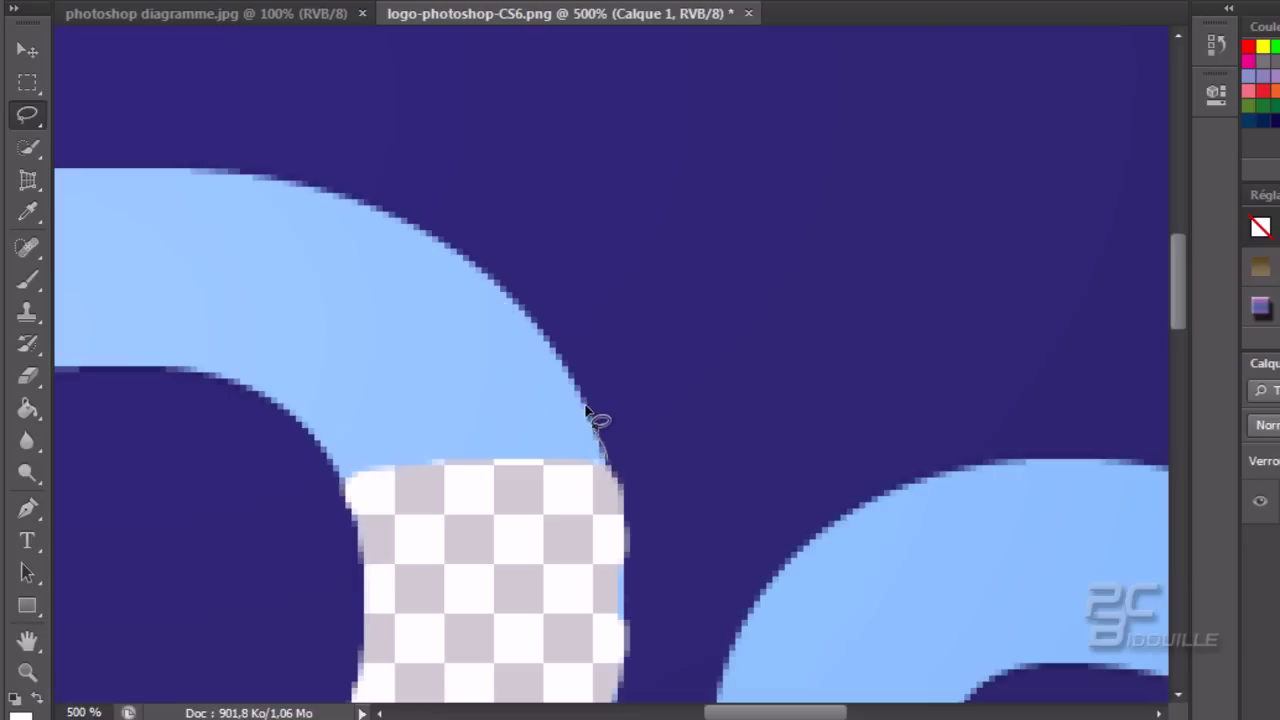
left_click_drag(549, 347, 499, 285)
left_click_drag(428, 240, 320, 195)
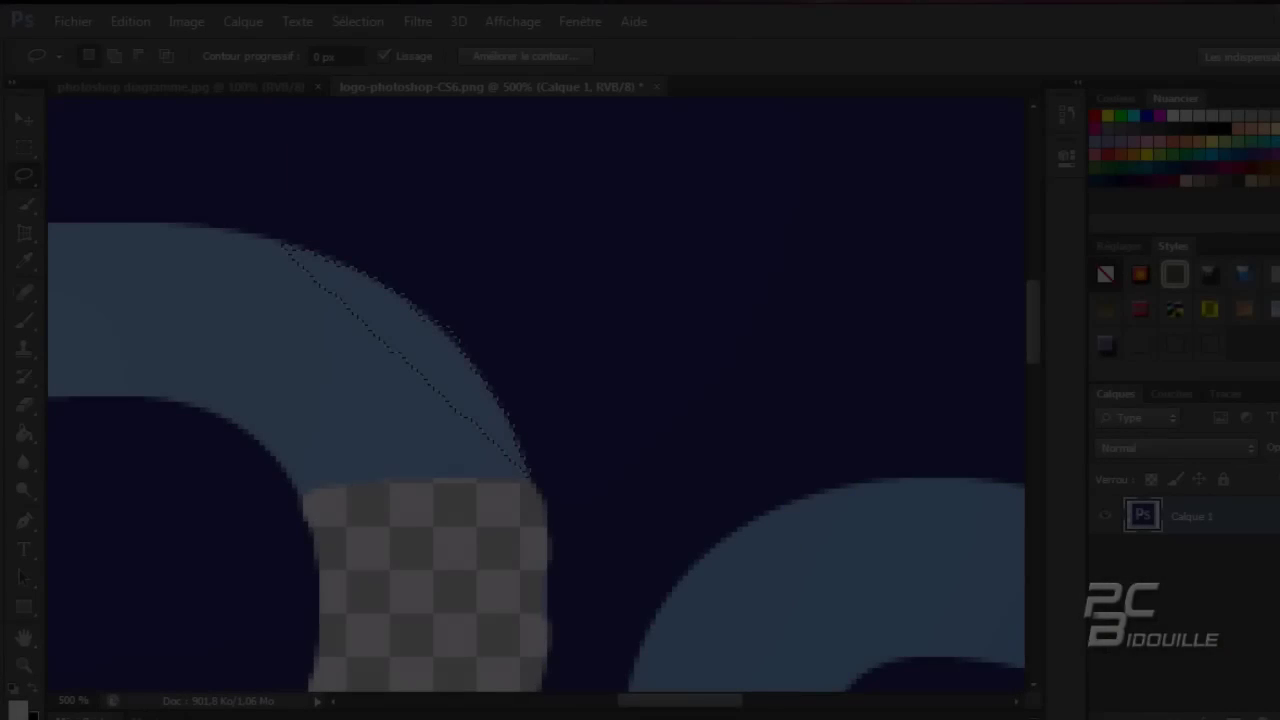
Step: Drop the sliver selection, pan to the top of the P, and pick the Magnetic Lasso
left_click(283, 473)
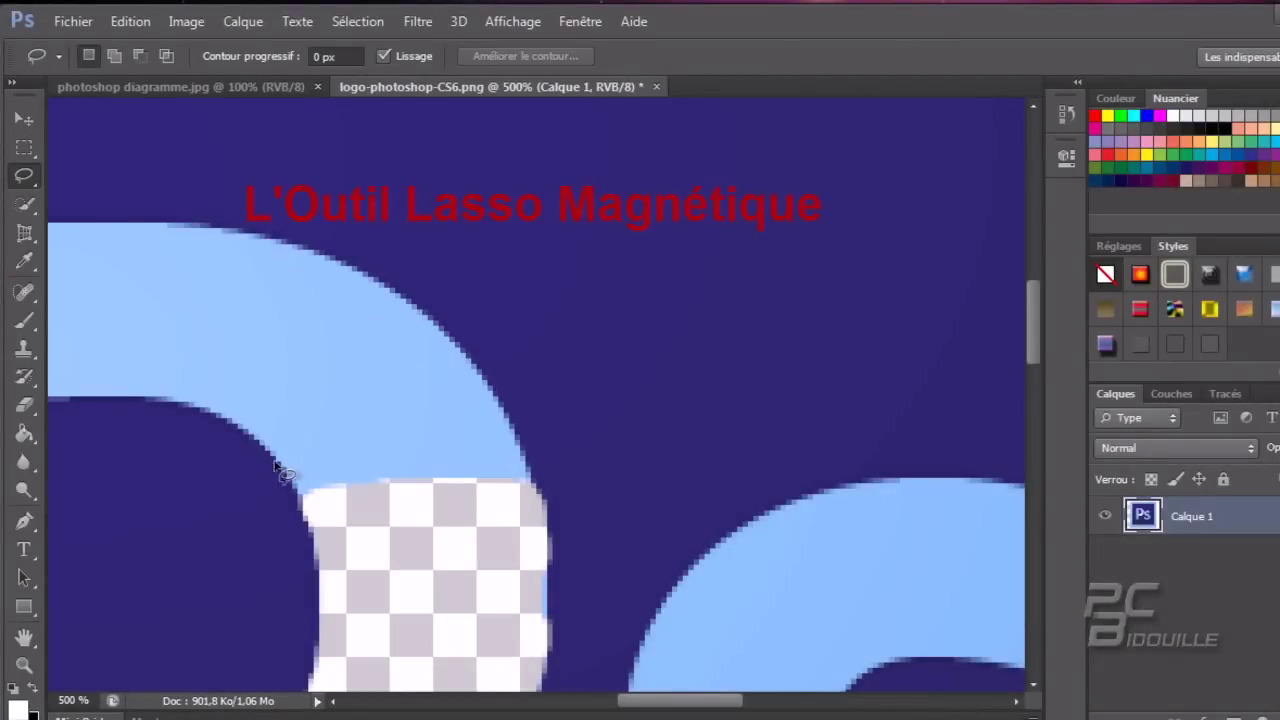
left_click_drag(556, 272, 790, 360)
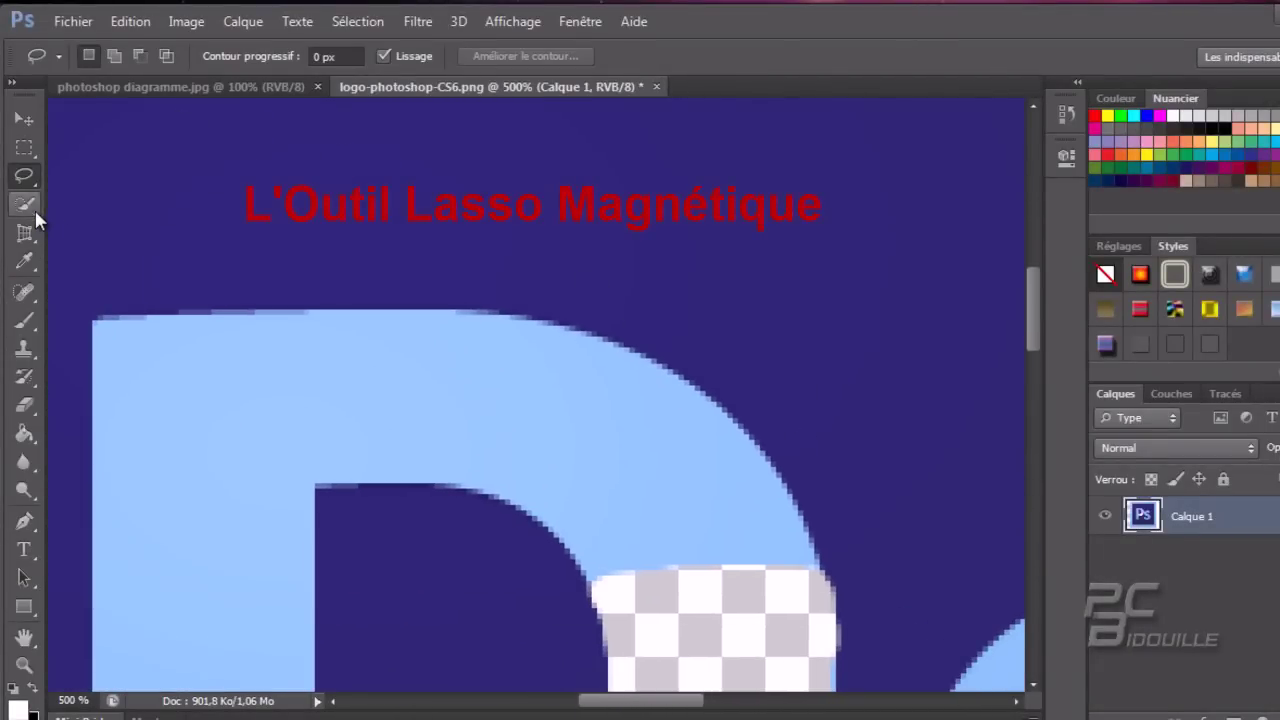
right_click(33, 179)
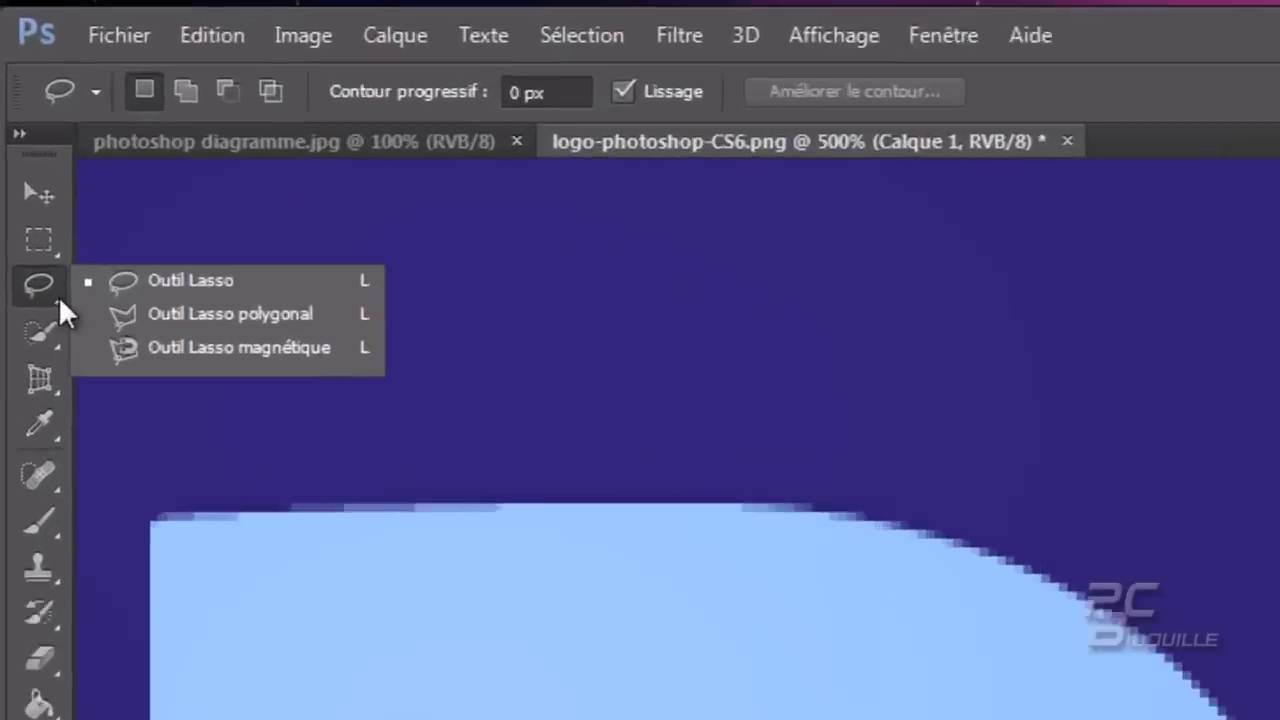
left_click(150, 350)
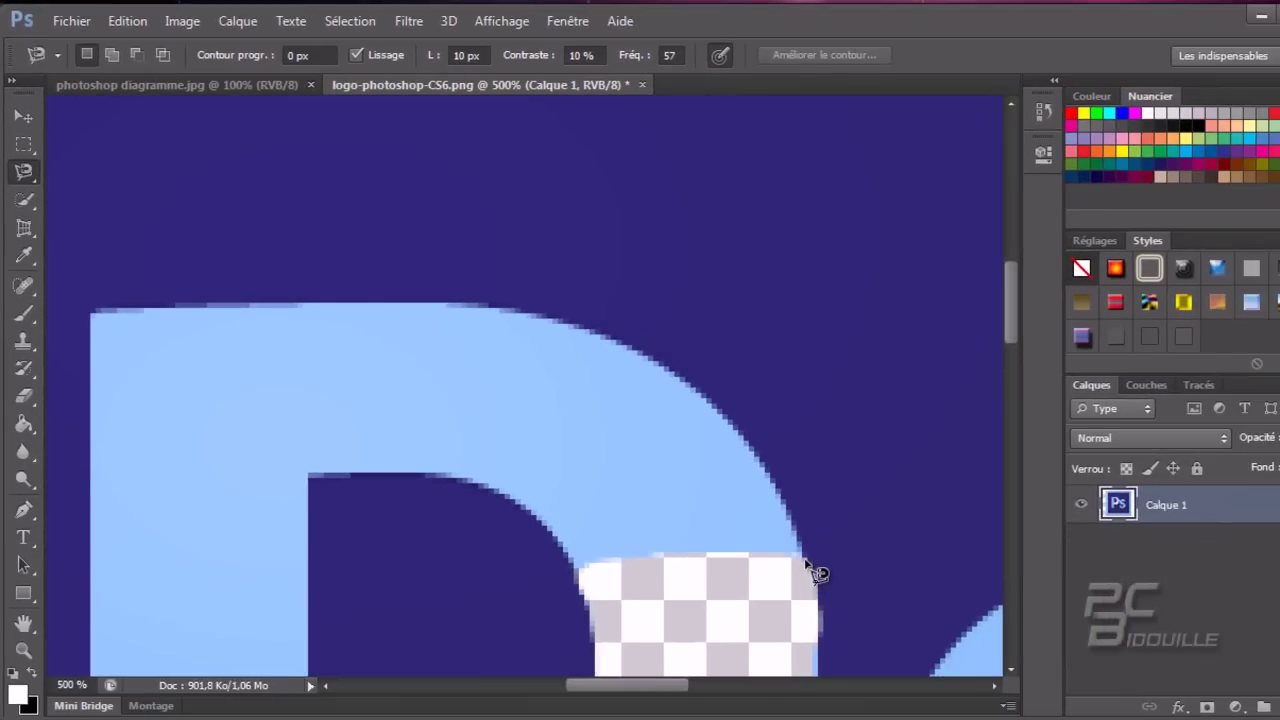
Step: Trace a magnetic-lasso selection around the P's upper arch, from its top-left corner to the cut
left_click(807, 564)
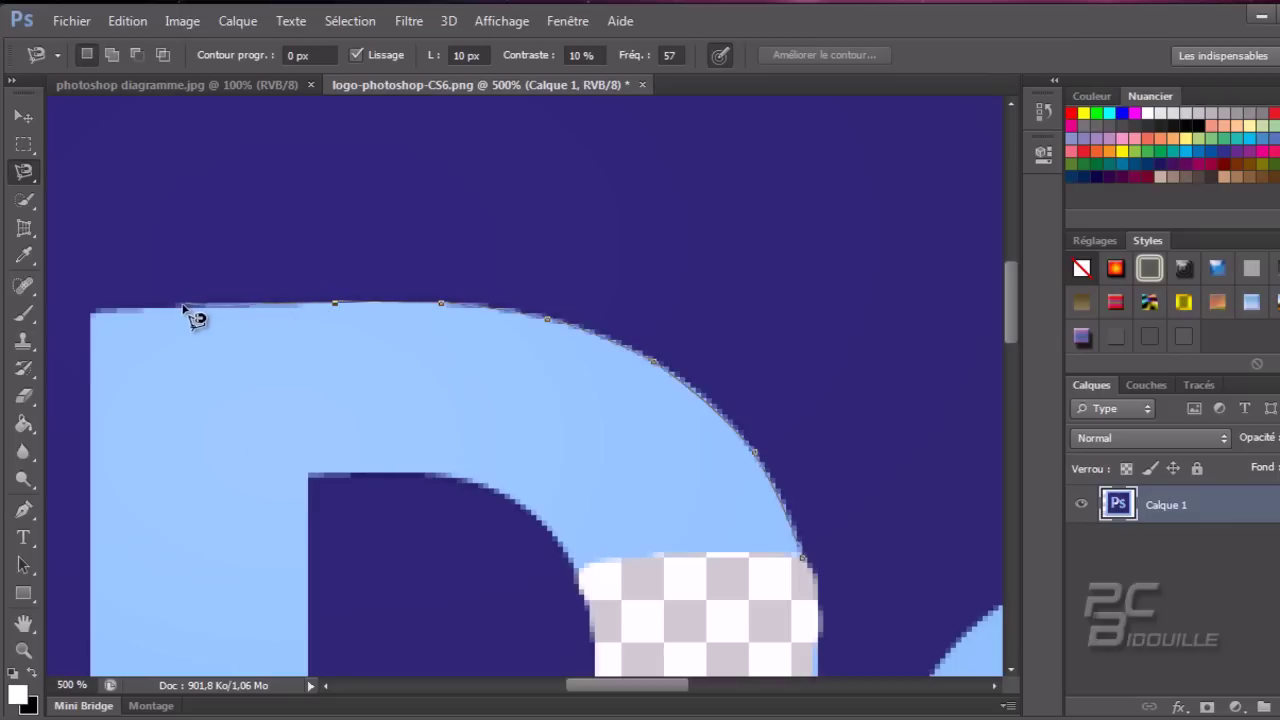
left_click(92, 314)
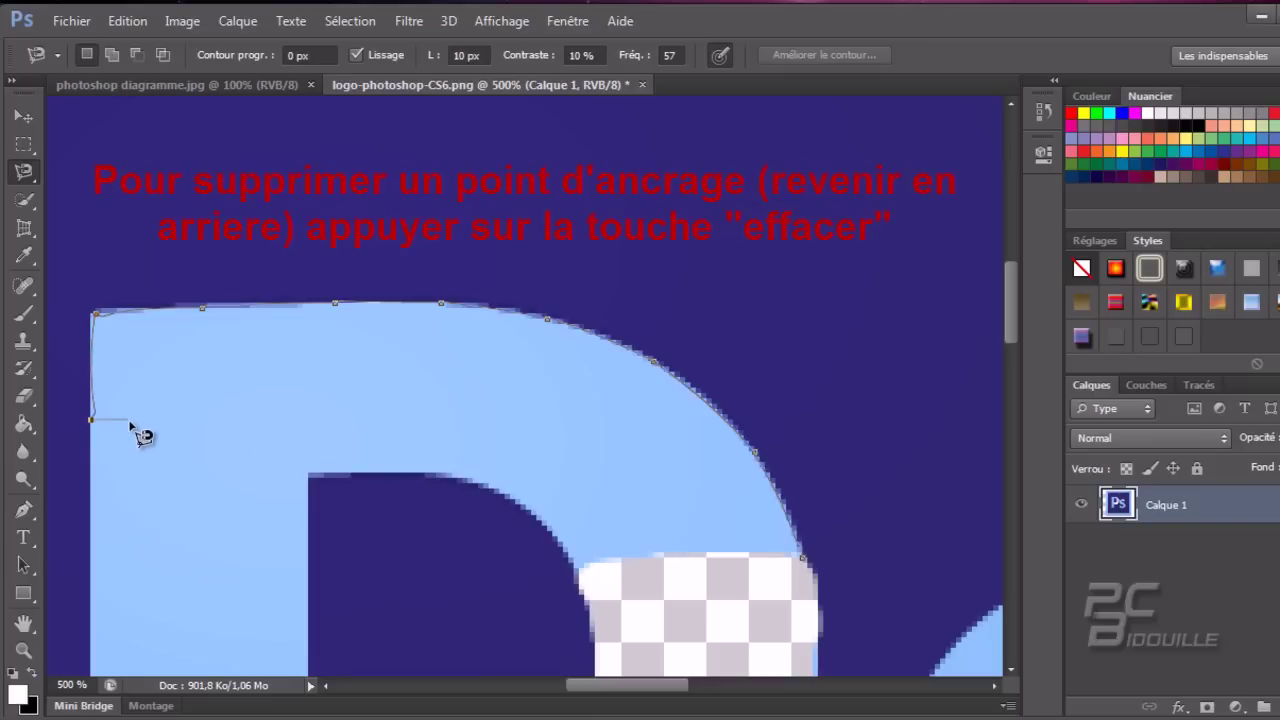
key("BackSpace")
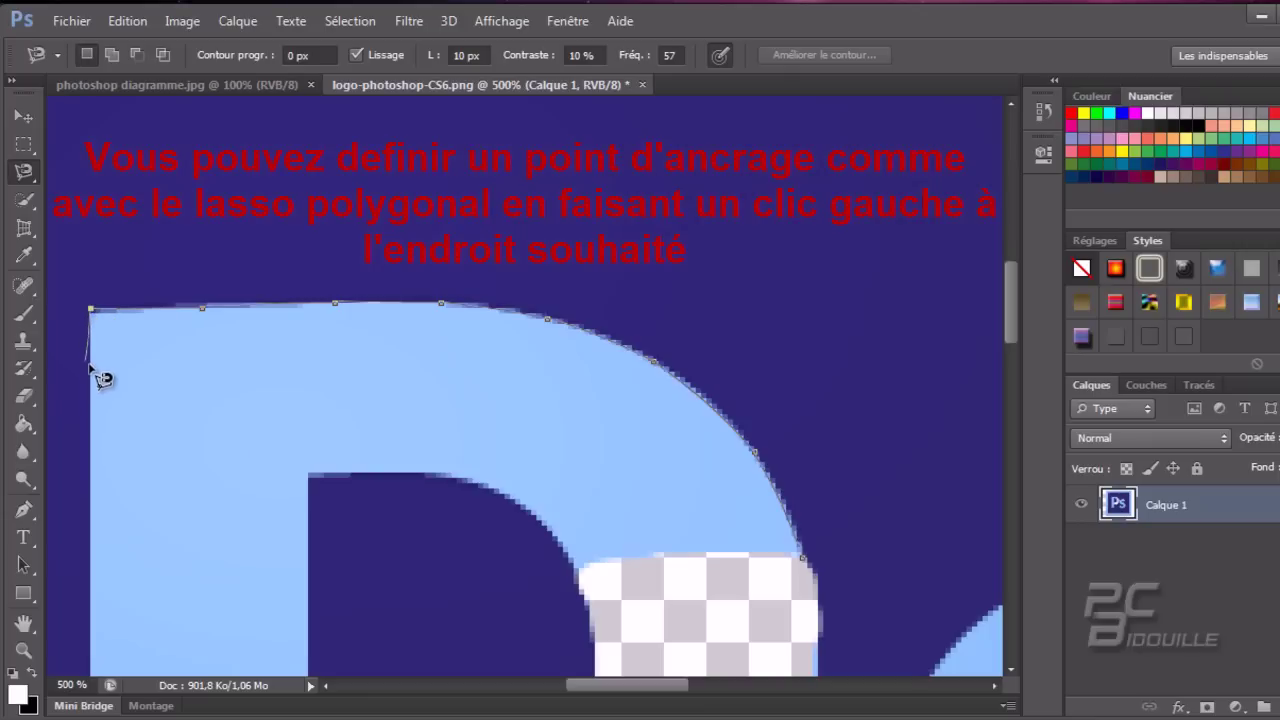
left_click(91, 413)
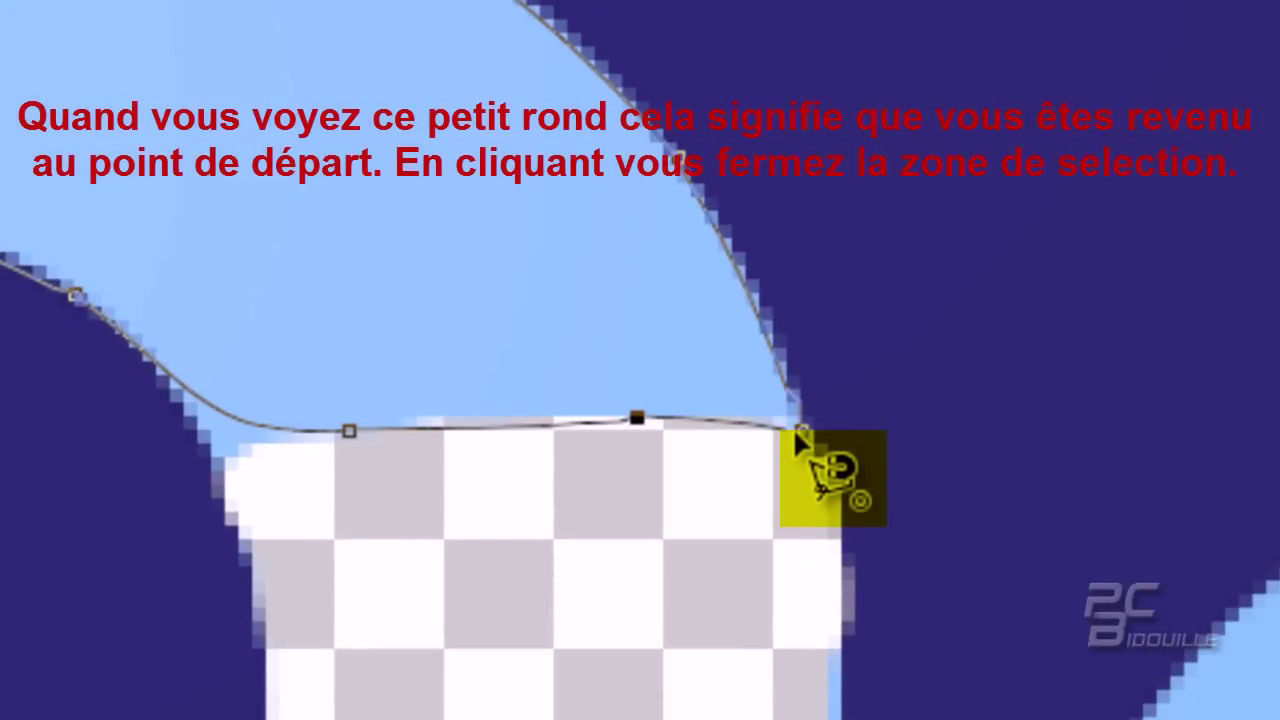
left_click(797, 433)
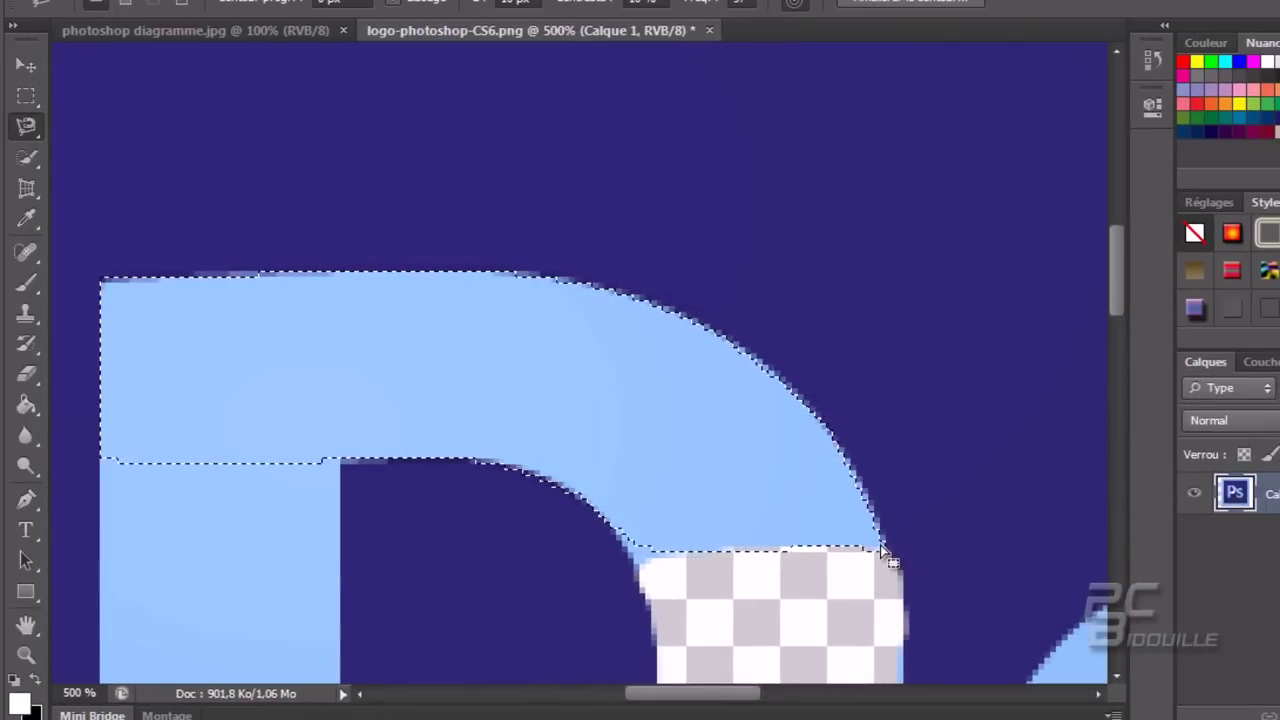
Step: Delete the selected upper arch of the P, then bring up the lasso variants
key("Delete")
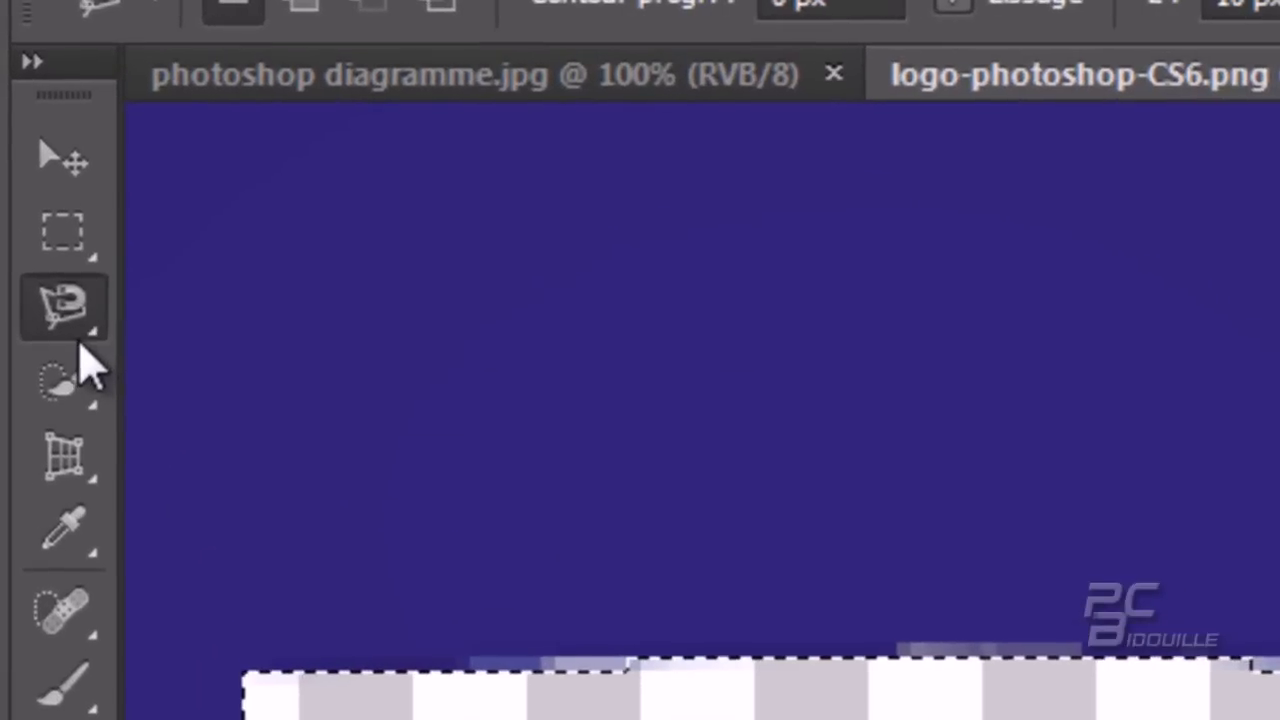
right_click(45, 205)
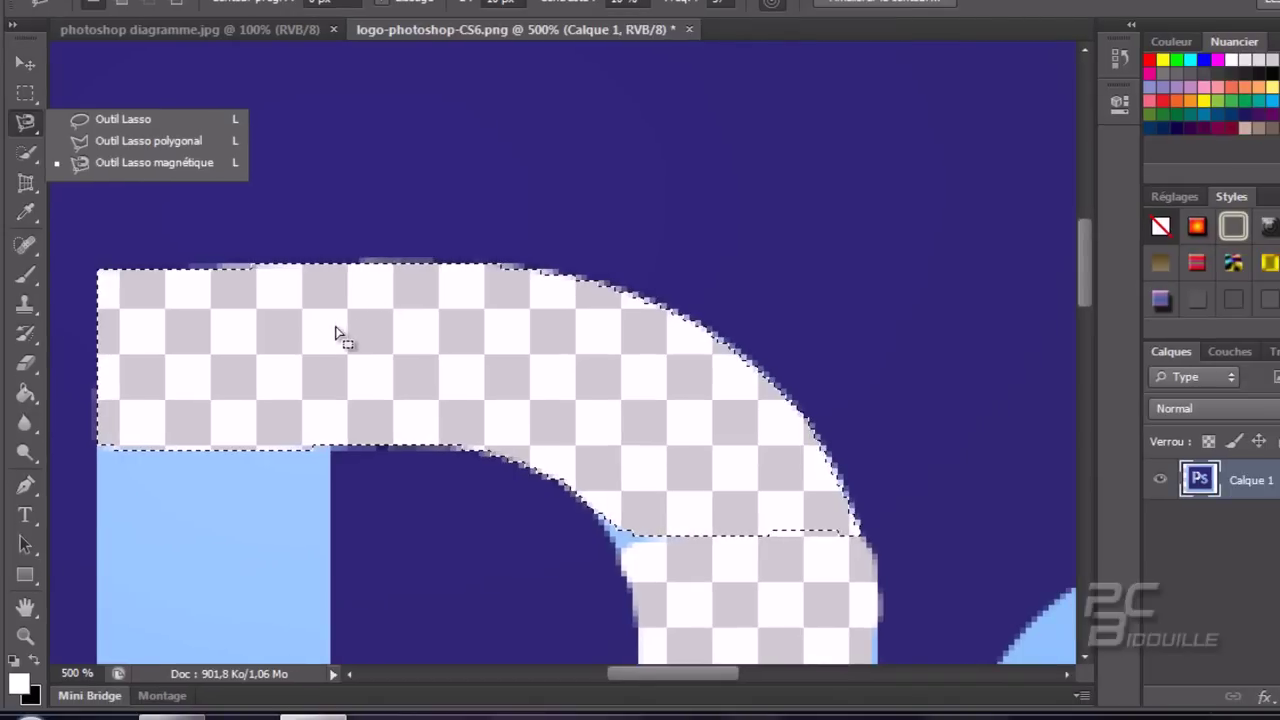
Step: Deselect, then trace a closed Magnetic Lasso selection around the whole pie chart, excluding its shadow
key("ctrl+d")
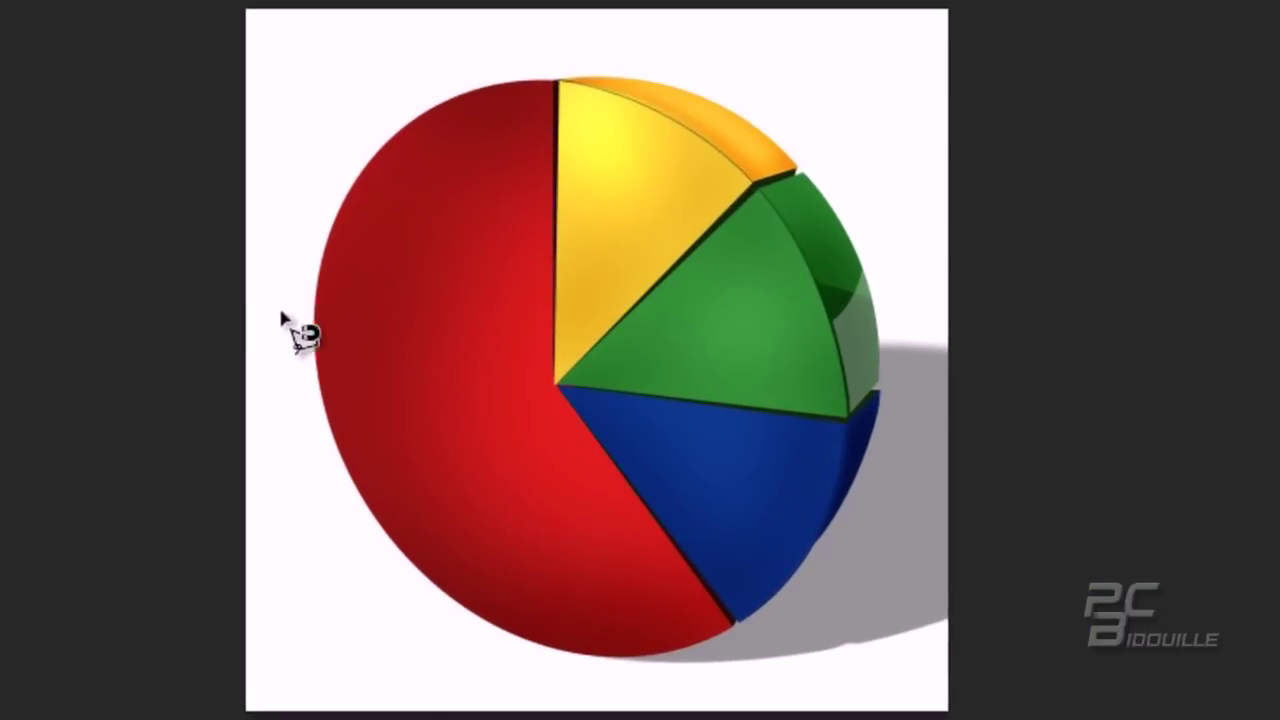
left_click(334, 218)
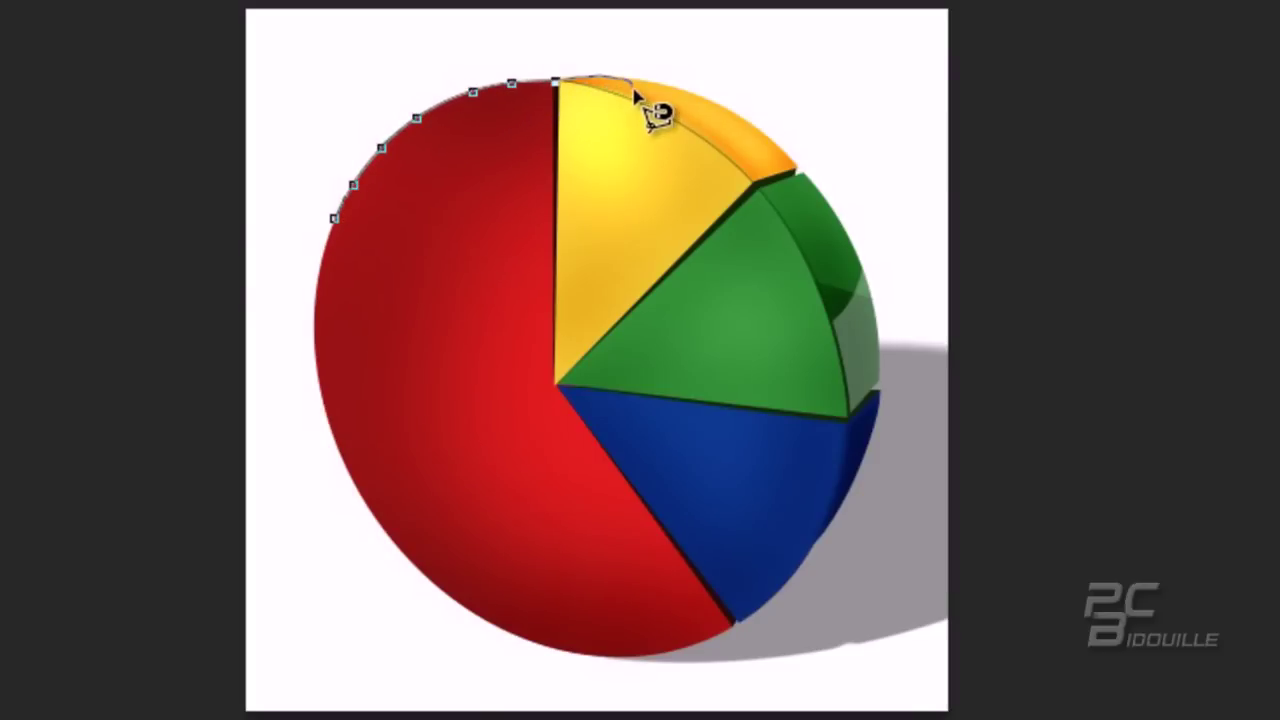
left_click(333, 218)
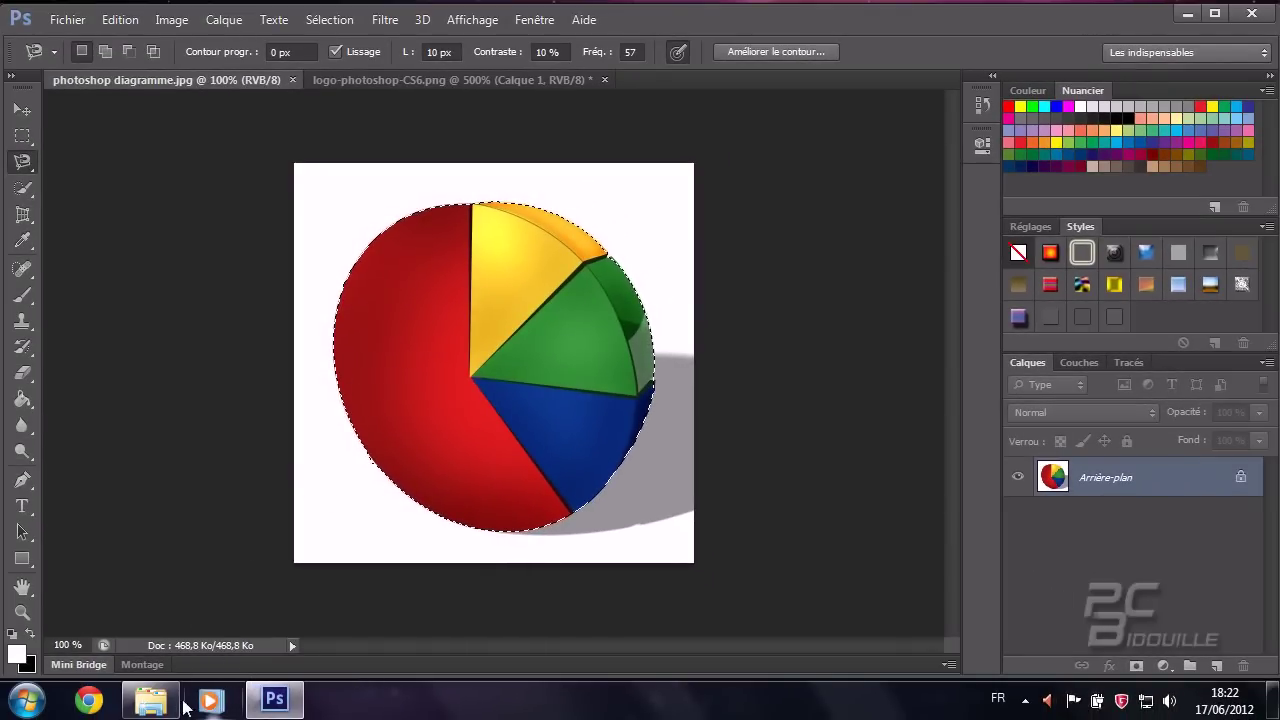
Step: Open Colored_fog_free_windows_7_wallpaper.jpg in Photoshop by dragging it from the Pictures library
left_click(172, 702)
left_click_drag(674, 34, 678, 123)
left_click_drag(798, 310, 687, 77)
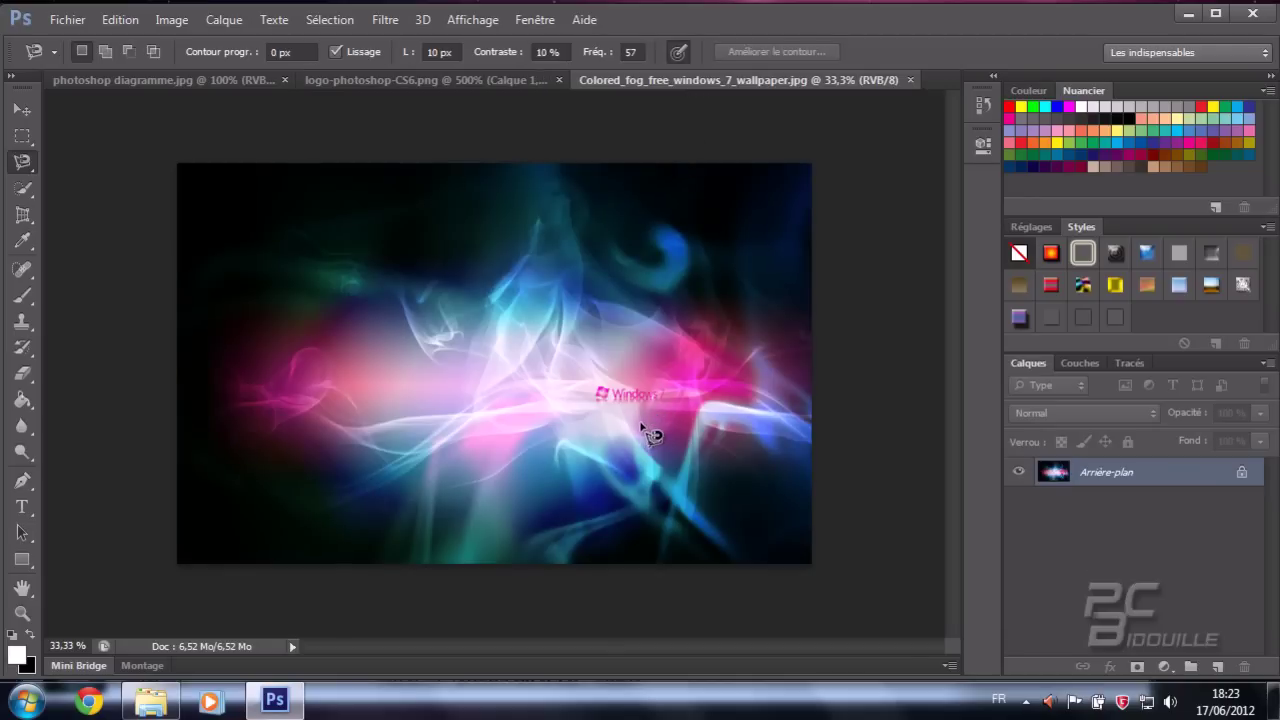
Step: Zoom in twice and pan until the Windows 7 logo and Windows text fill the view
key("ctrl+plus")
key("ctrl+plus")
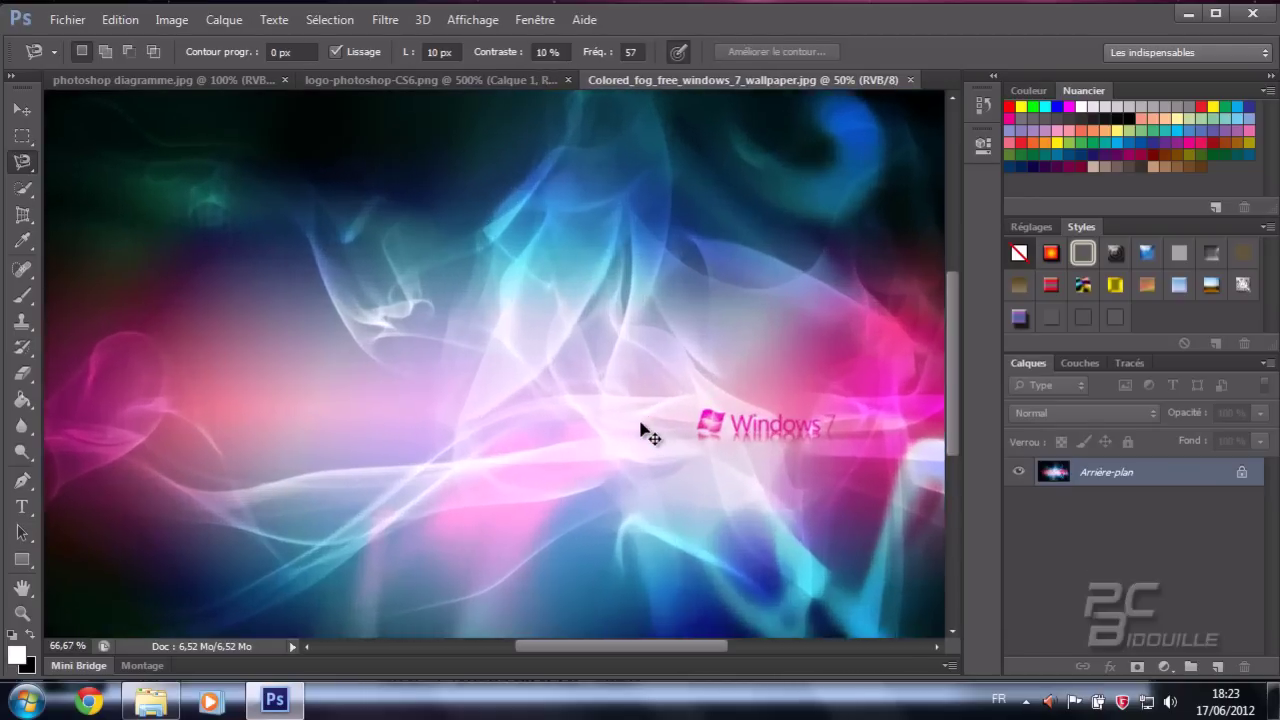
key("ctrl+plus")
key("ctrl+plus")
key("ctrl+plus")
key("ctrl+plus")
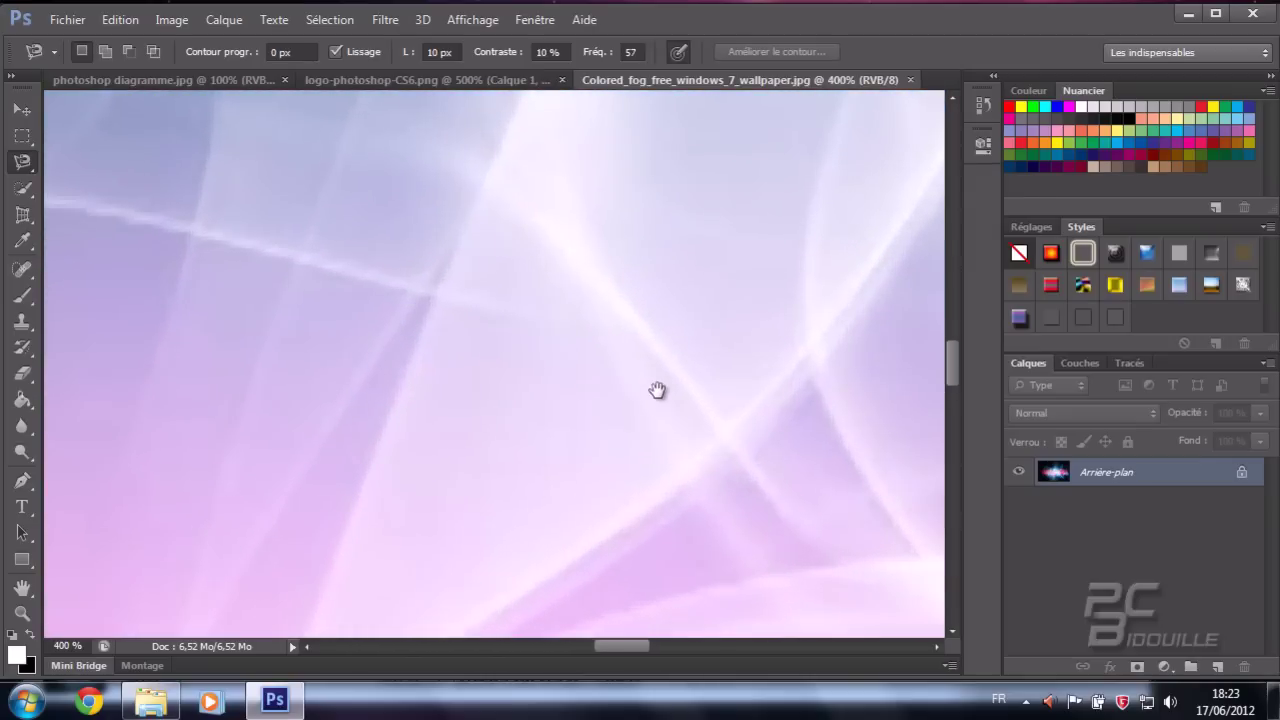
left_click_drag(657, 390, 314, 323)
left_click_drag(511, 380, 262, 311)
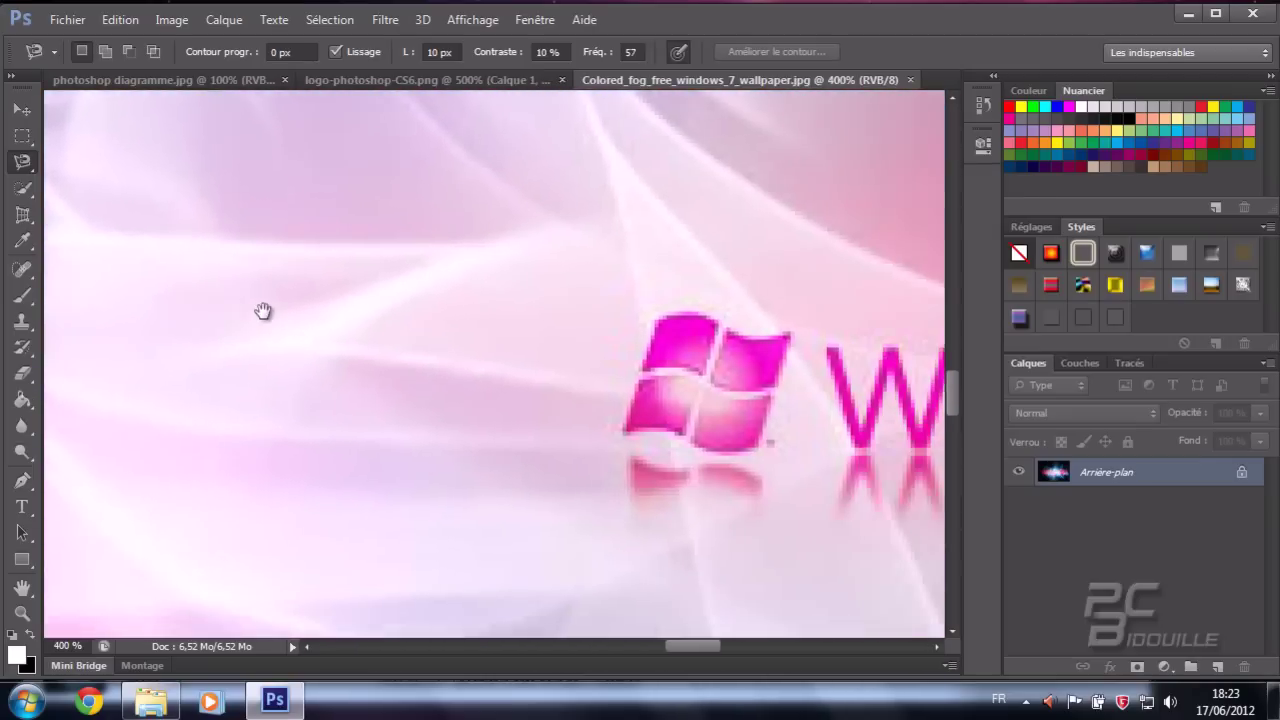
left_click_drag(406, 333, 266, 297)
mouse_move(542, 420)
left_mouse_down()
mouse_move(414, 400)
mouse_move(280, 426)
left_mouse_up()
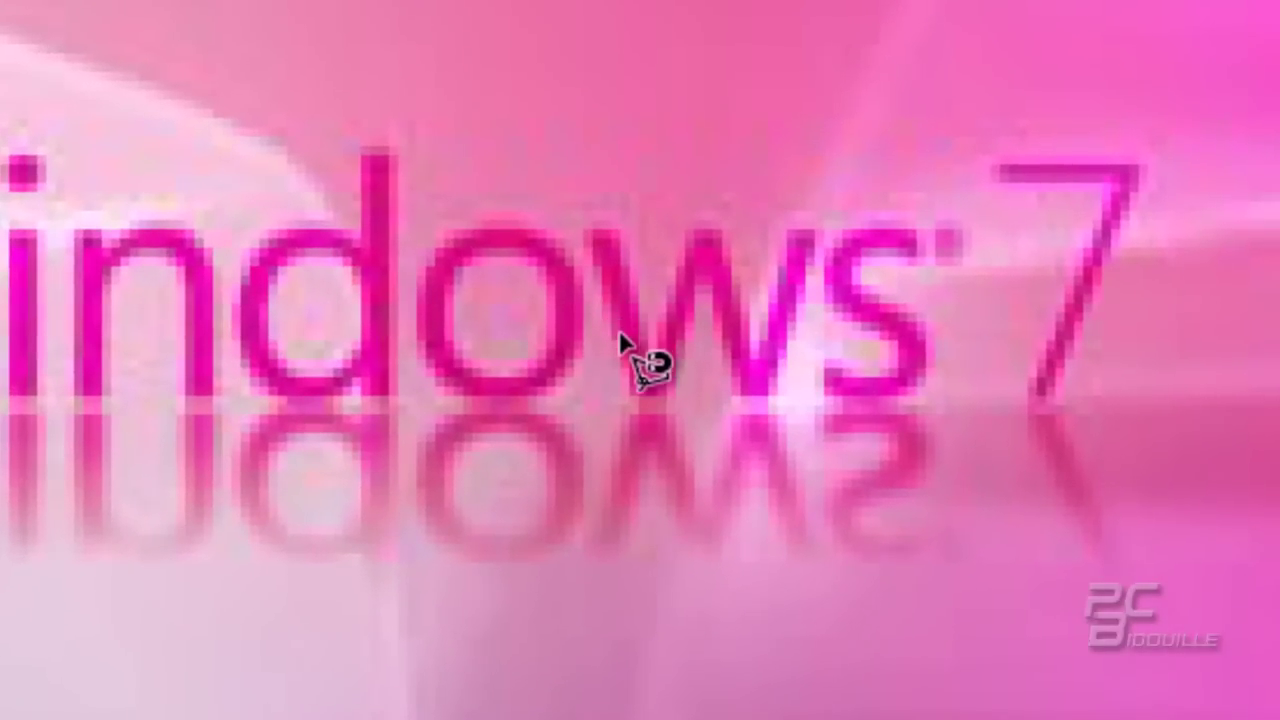
Step: Place Polygonal Lasso points along the outer bottom edge of the lowercase w
left_click(583, 230)
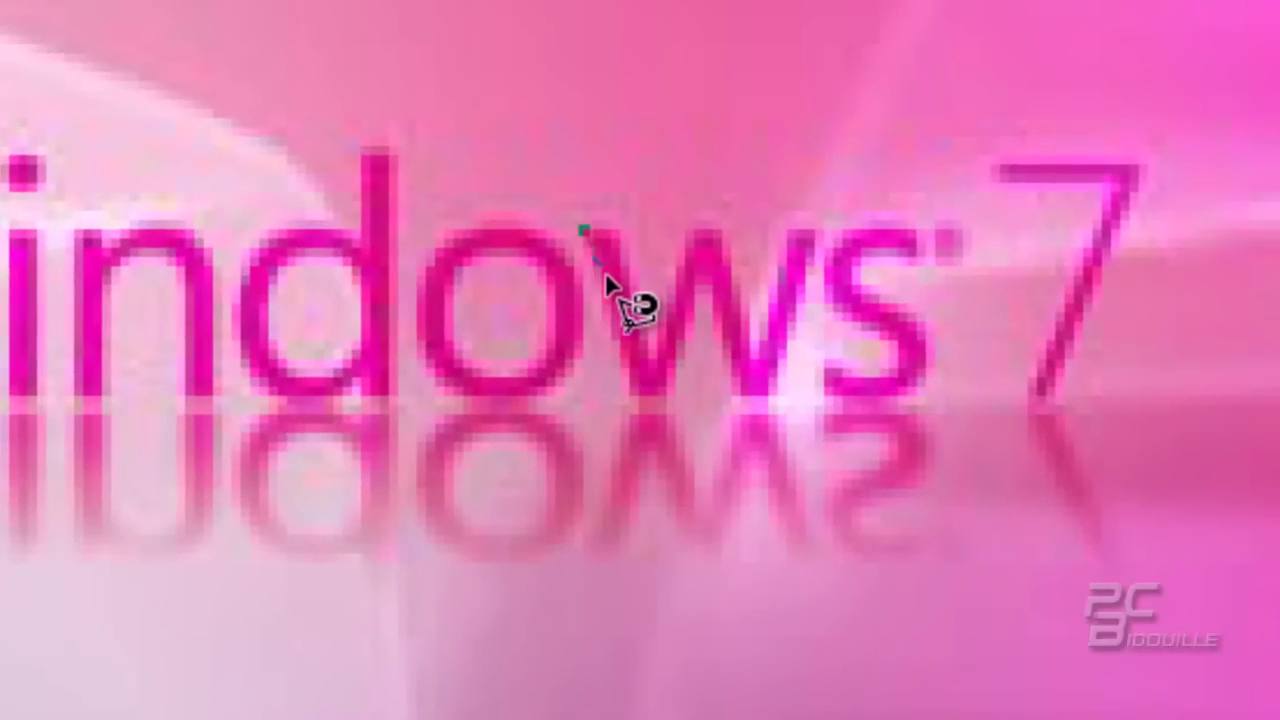
left_click(640, 396)
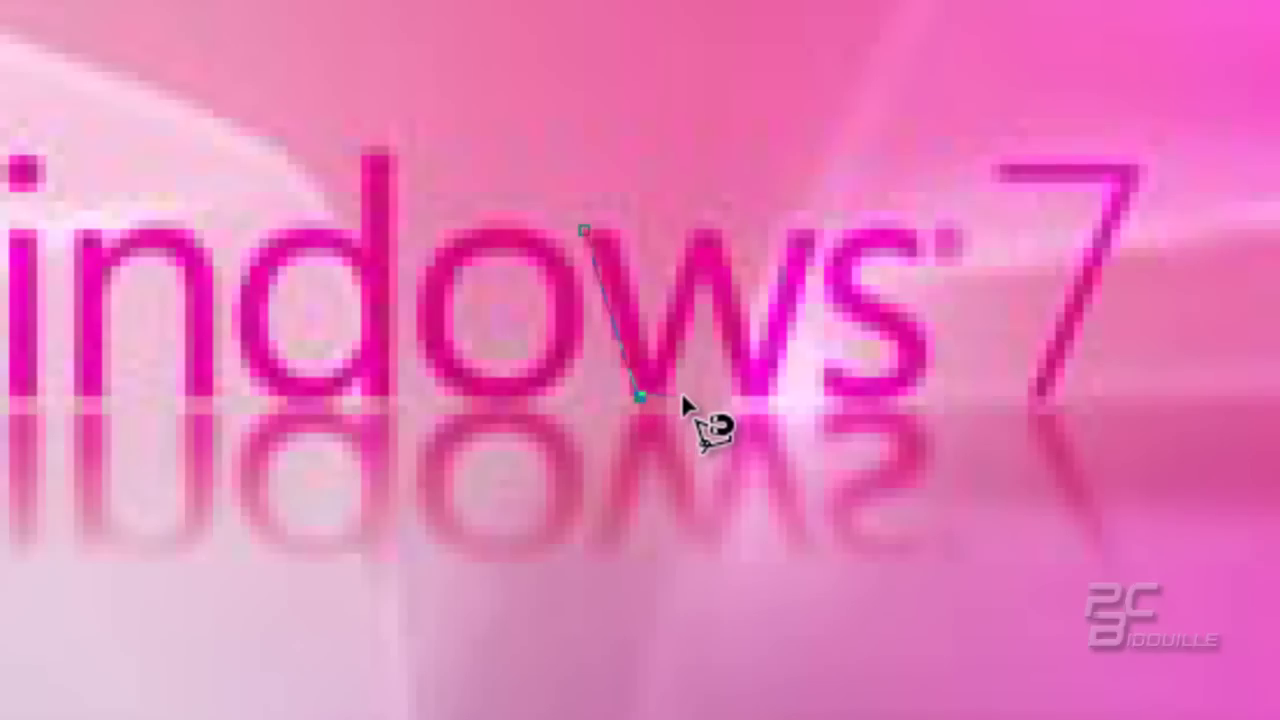
left_click(668, 396)
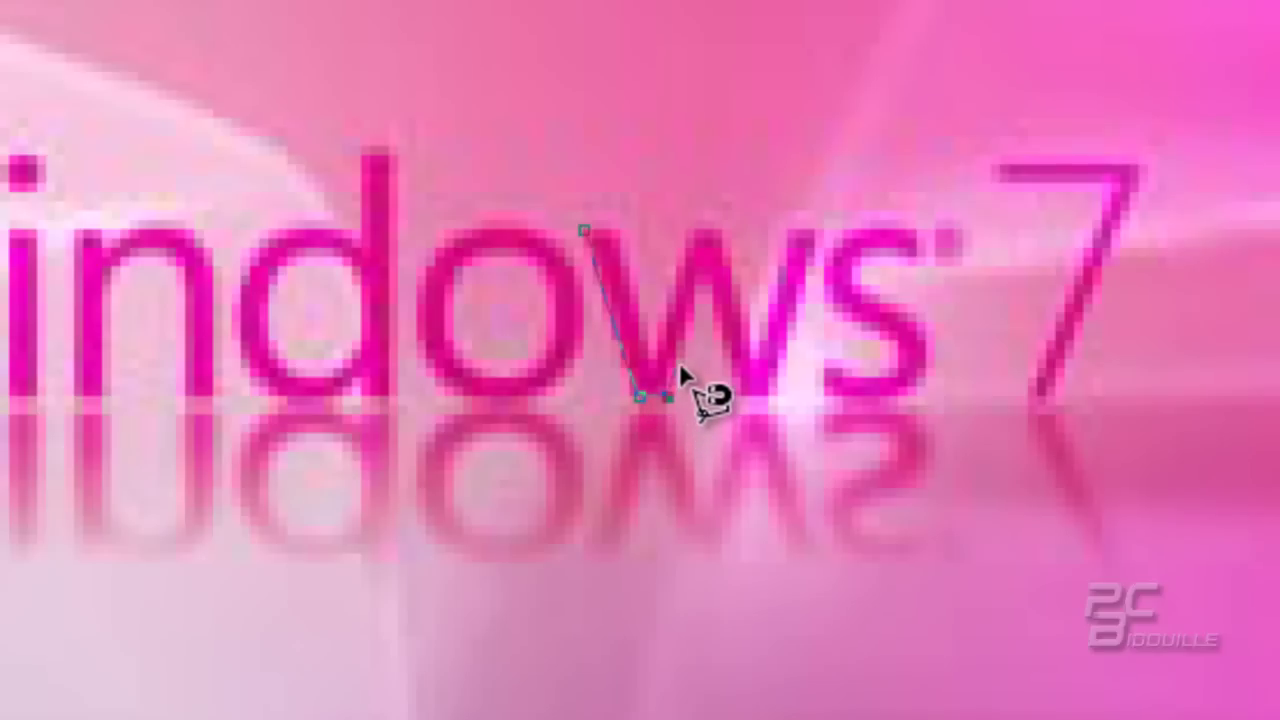
left_click(700, 276)
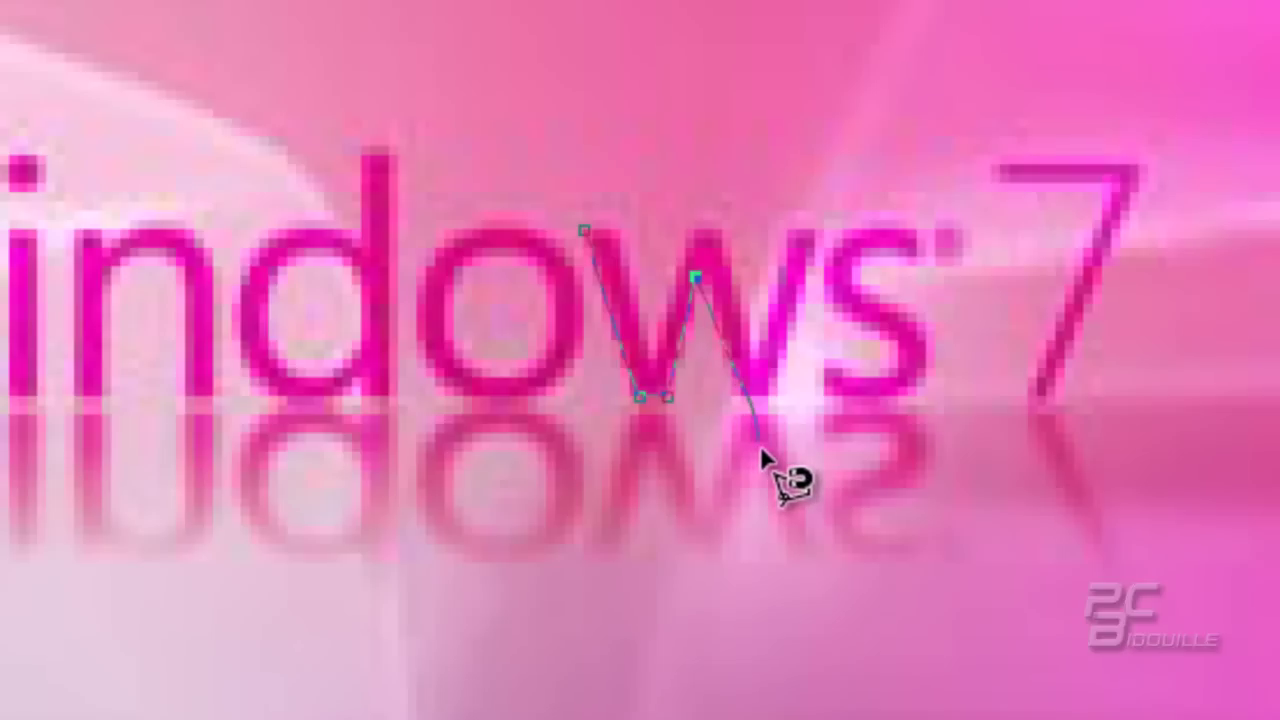
left_click(734, 382)
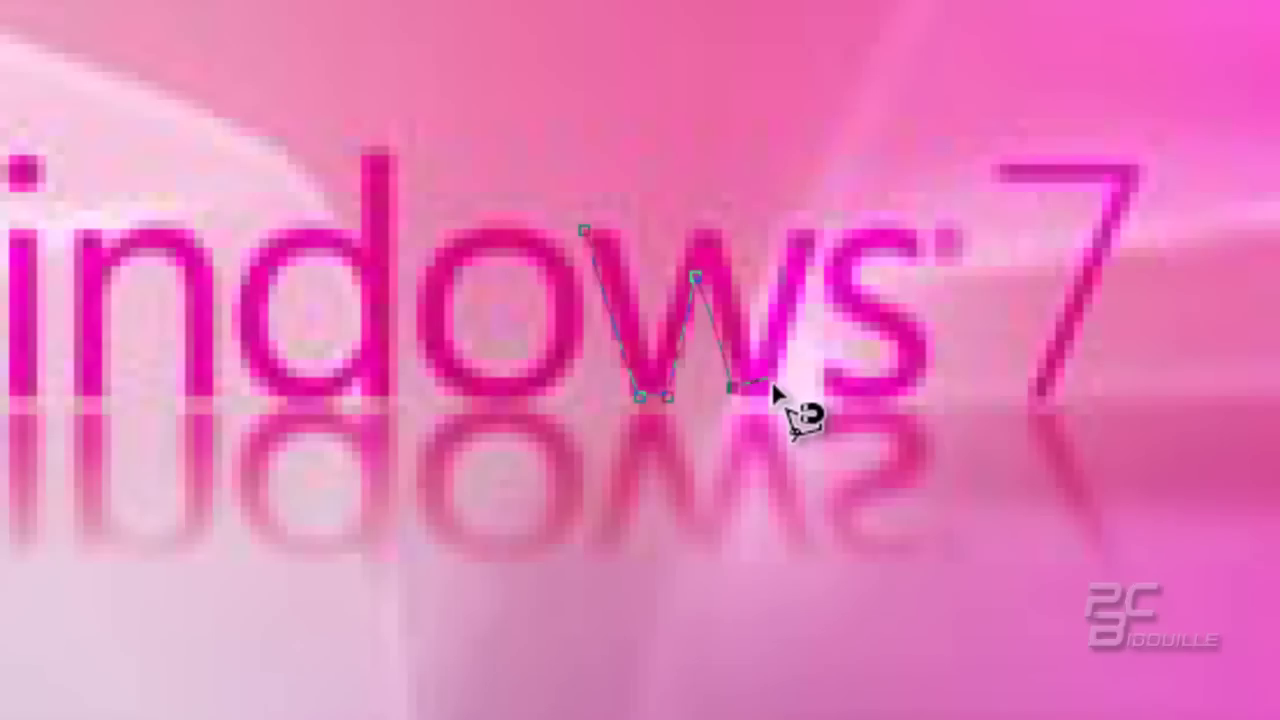
left_click(769, 395)
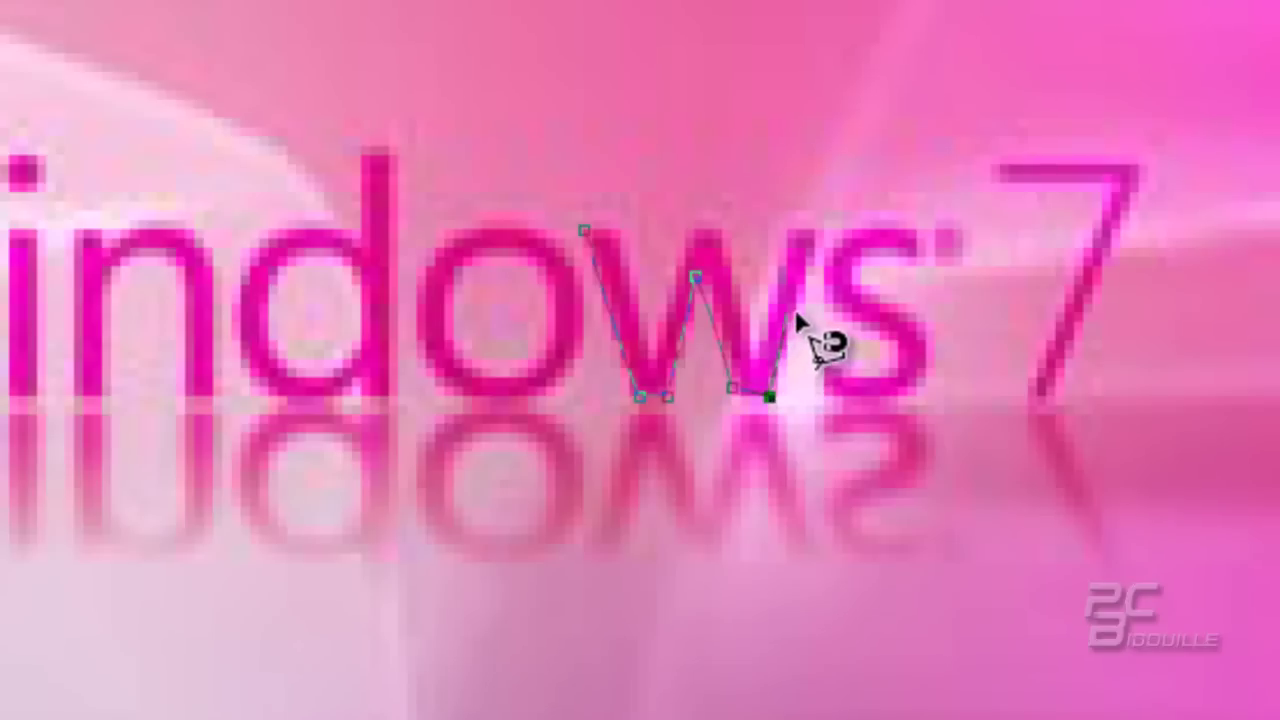
left_click(815, 230)
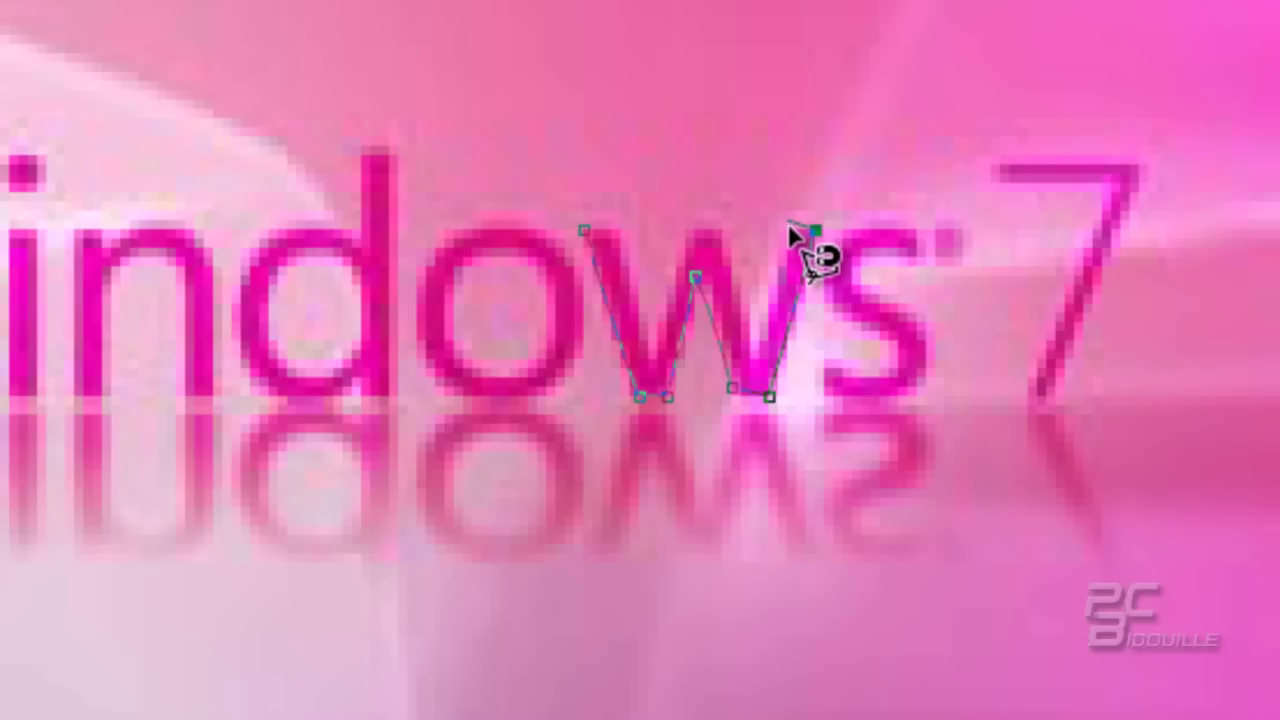
Step: Trace the w's inner top edges back to the start point, closing the selection
left_click(789, 223)
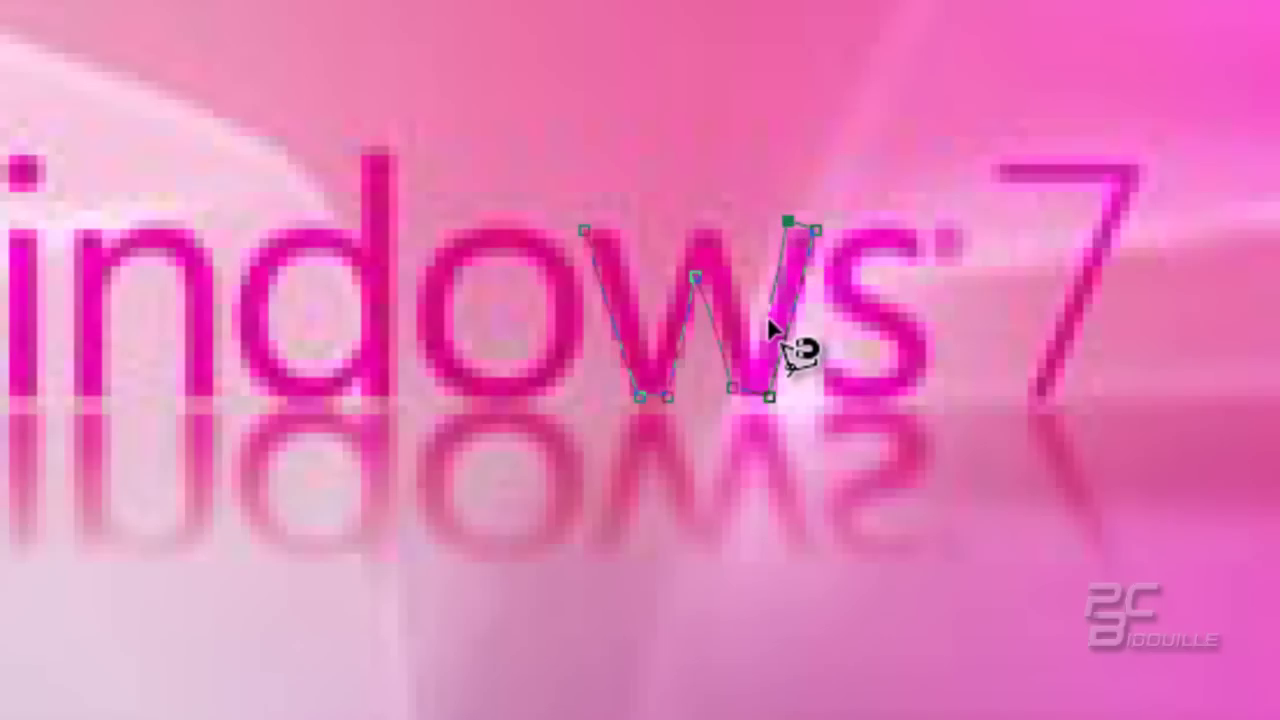
left_click(760, 357)
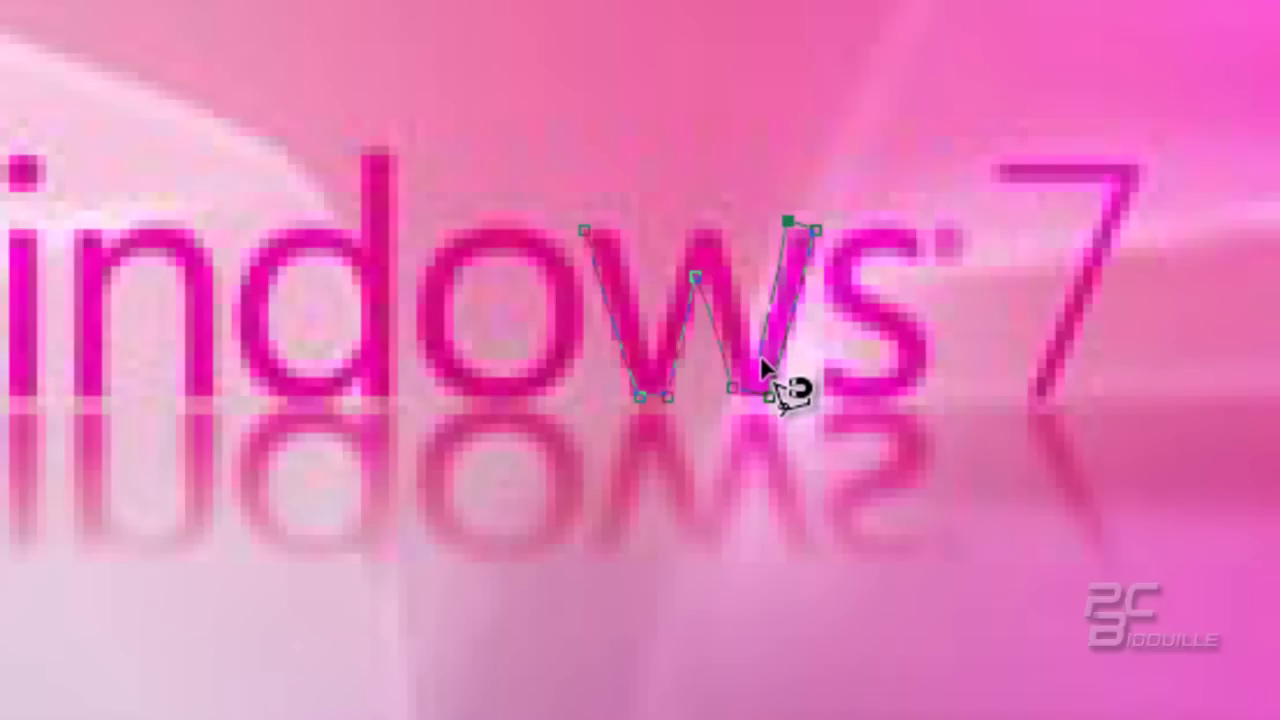
left_click(723, 228)
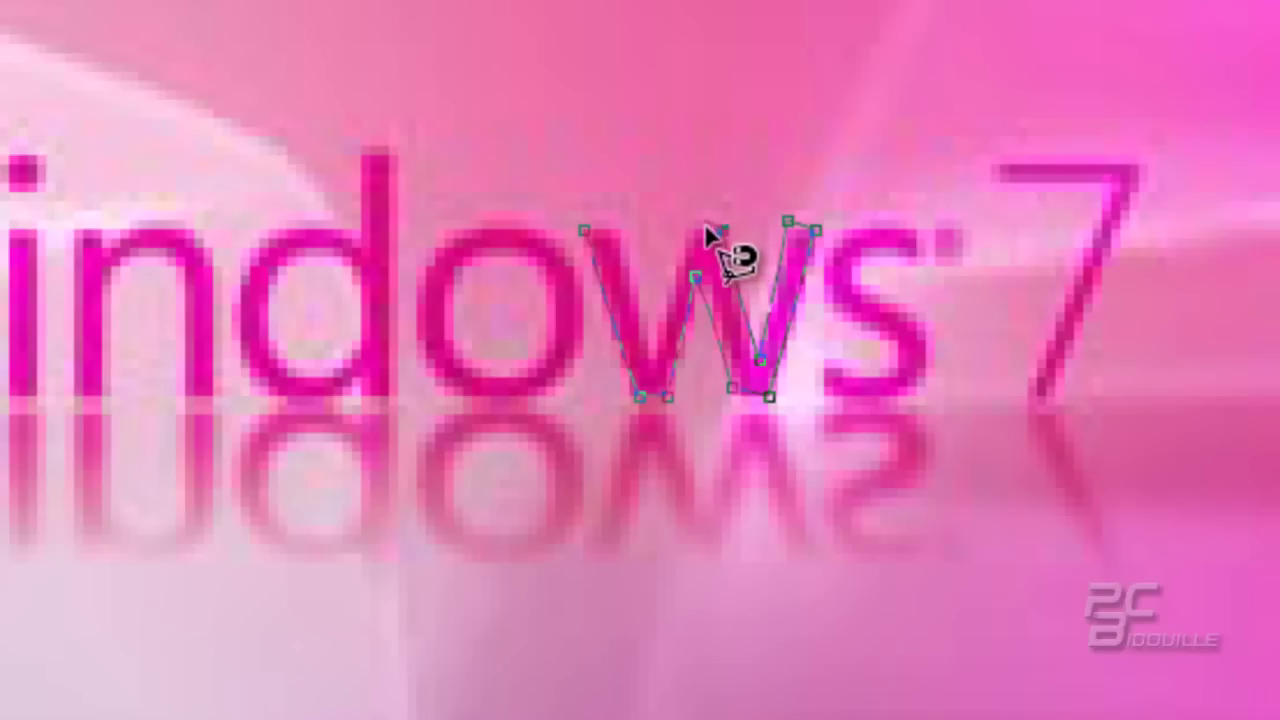
left_click(694, 220)
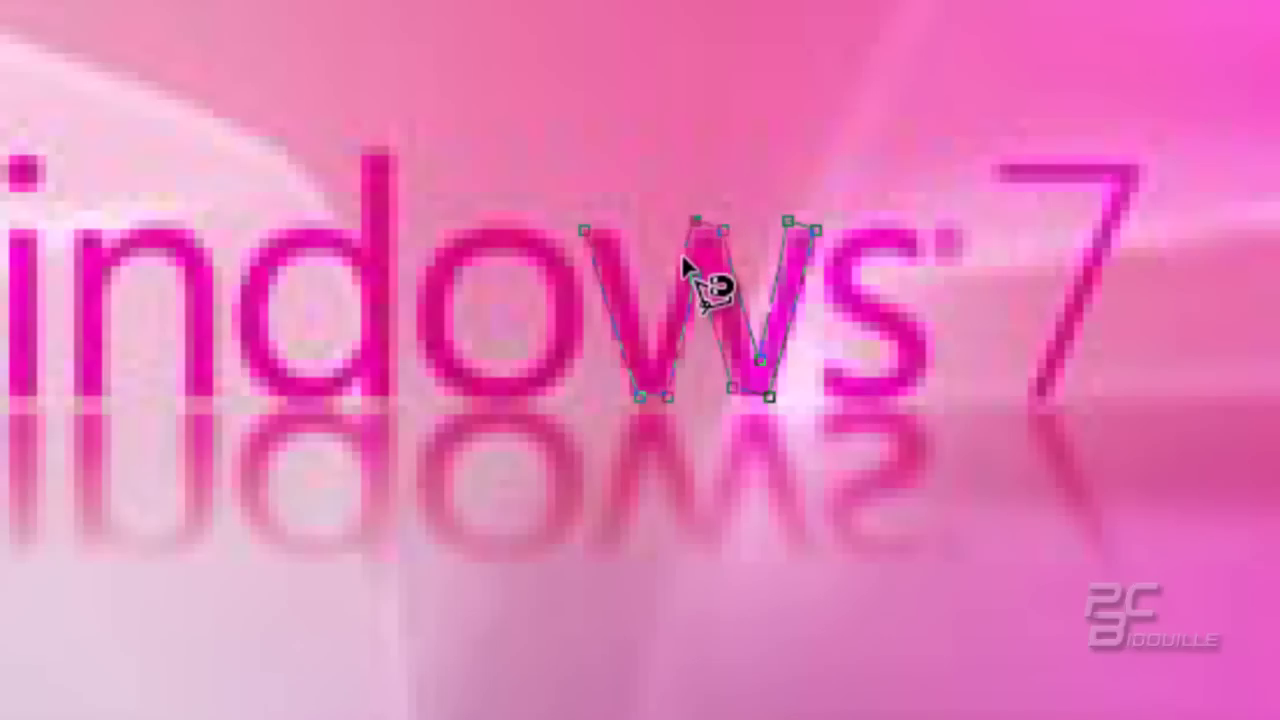
left_click(658, 350)
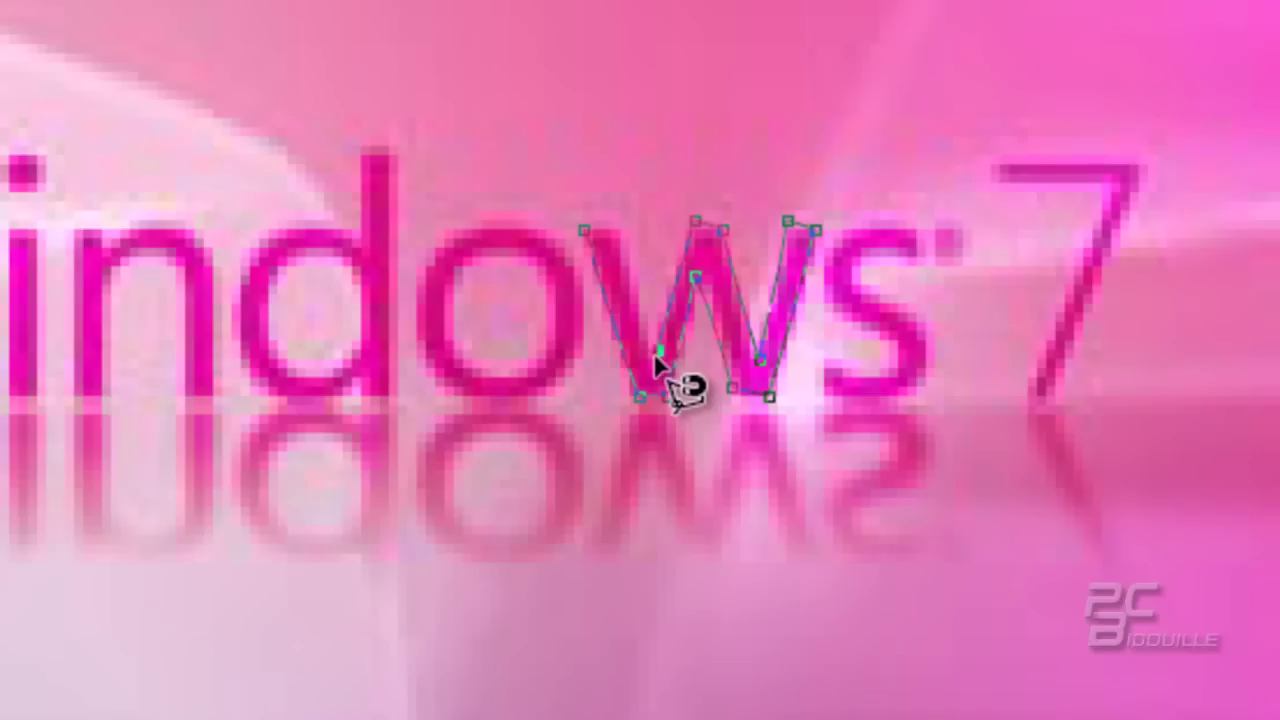
left_click(620, 231)
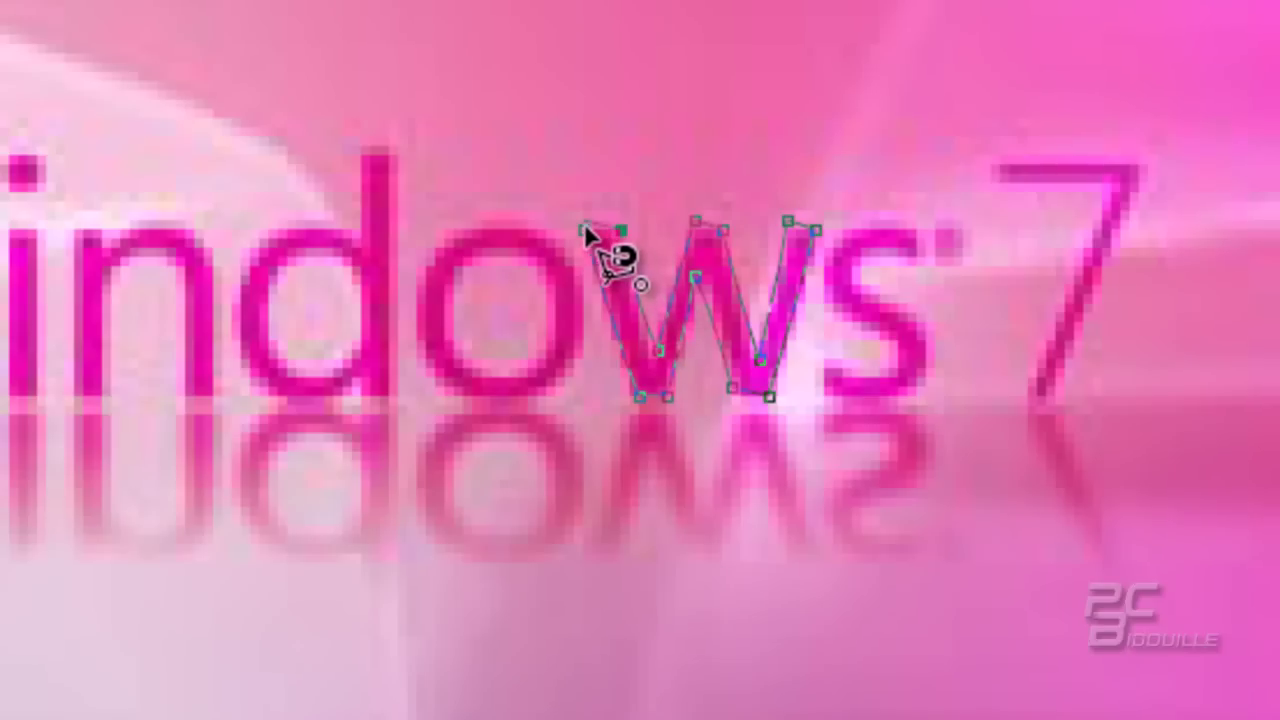
left_click(584, 223)
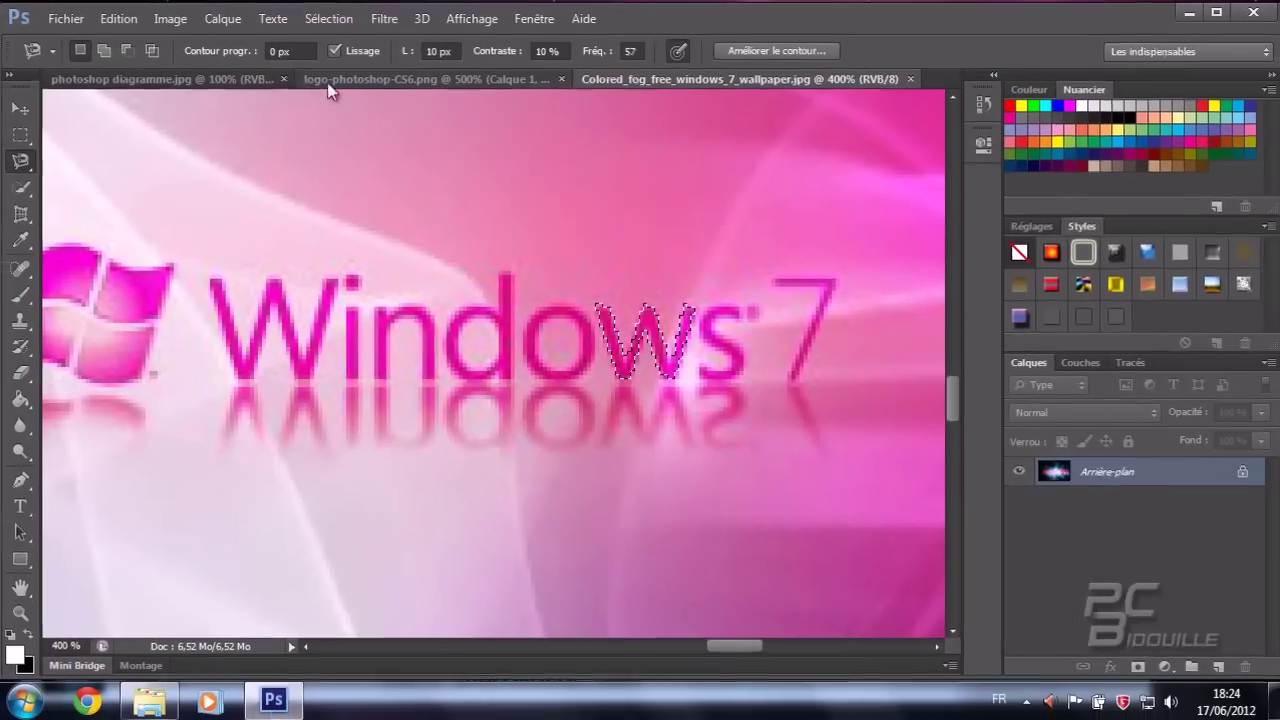
Step: Review the pie chart, Photoshop logo and Windows wallpaper documents in turn
left_click(223, 83)
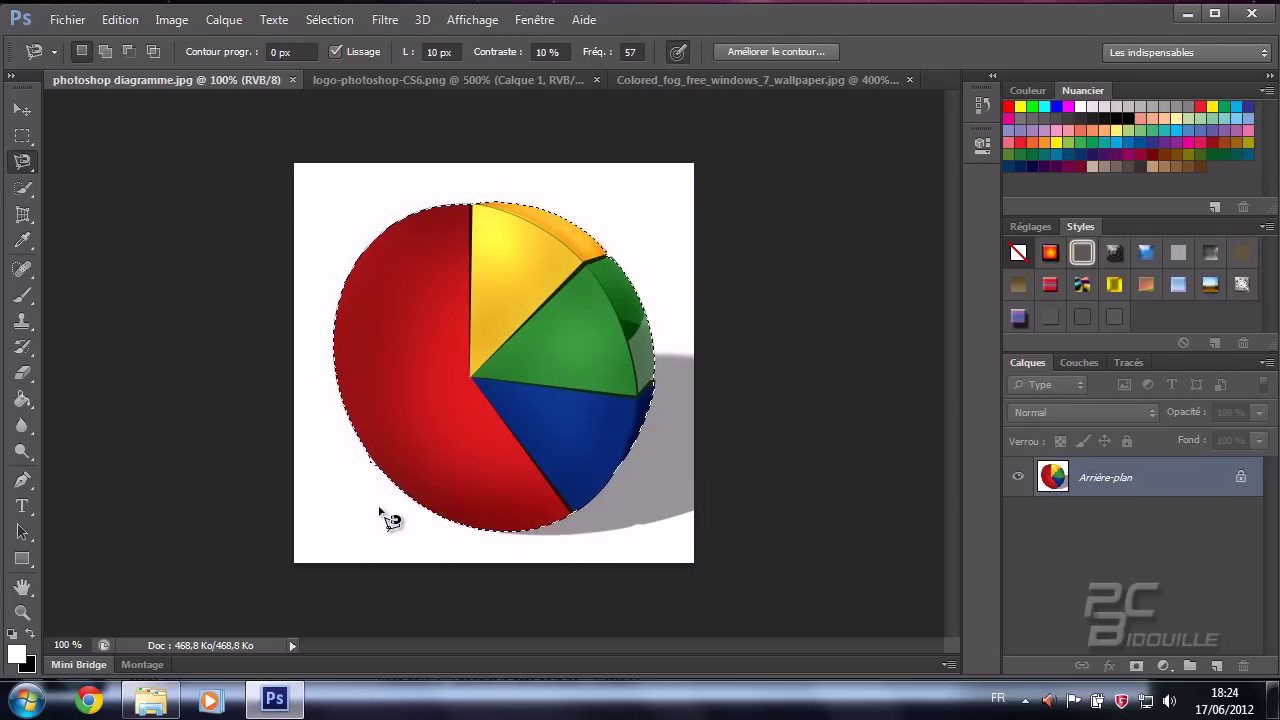
left_click(392, 81)
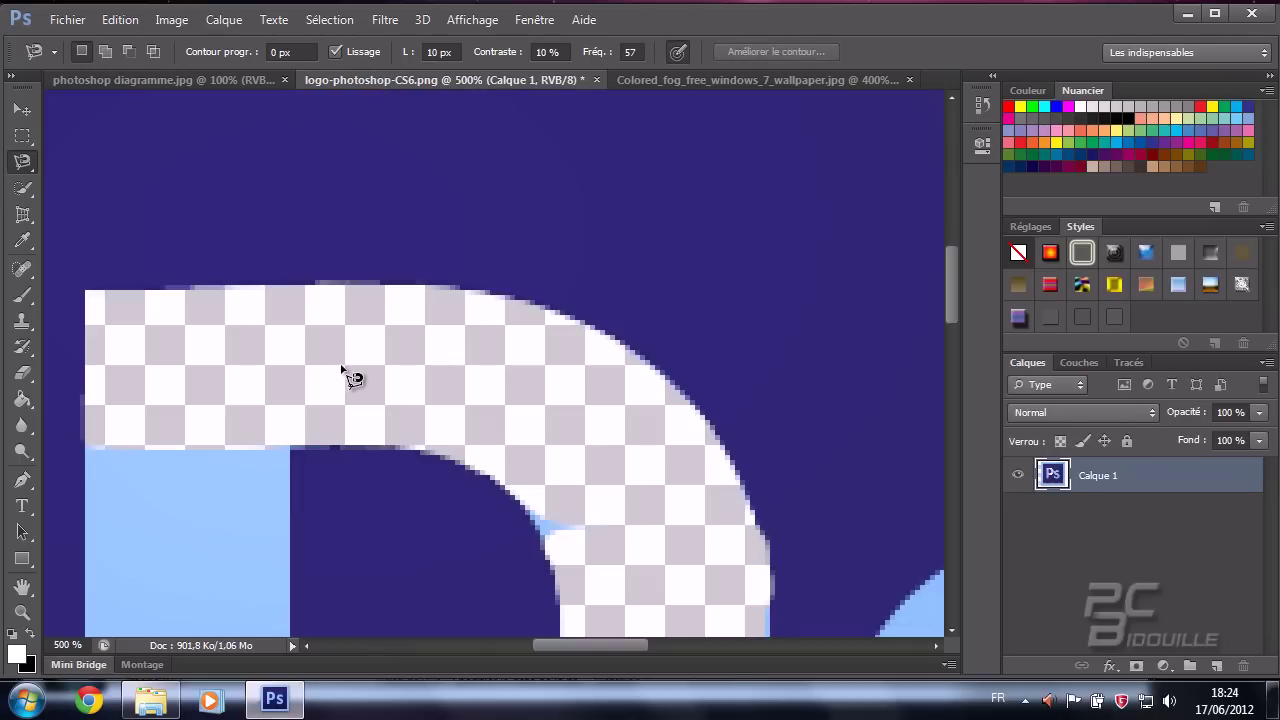
scroll(342, 372, "down", 2)
scroll(342, 372, "down", 2)
scroll(342, 372, "down", 1)
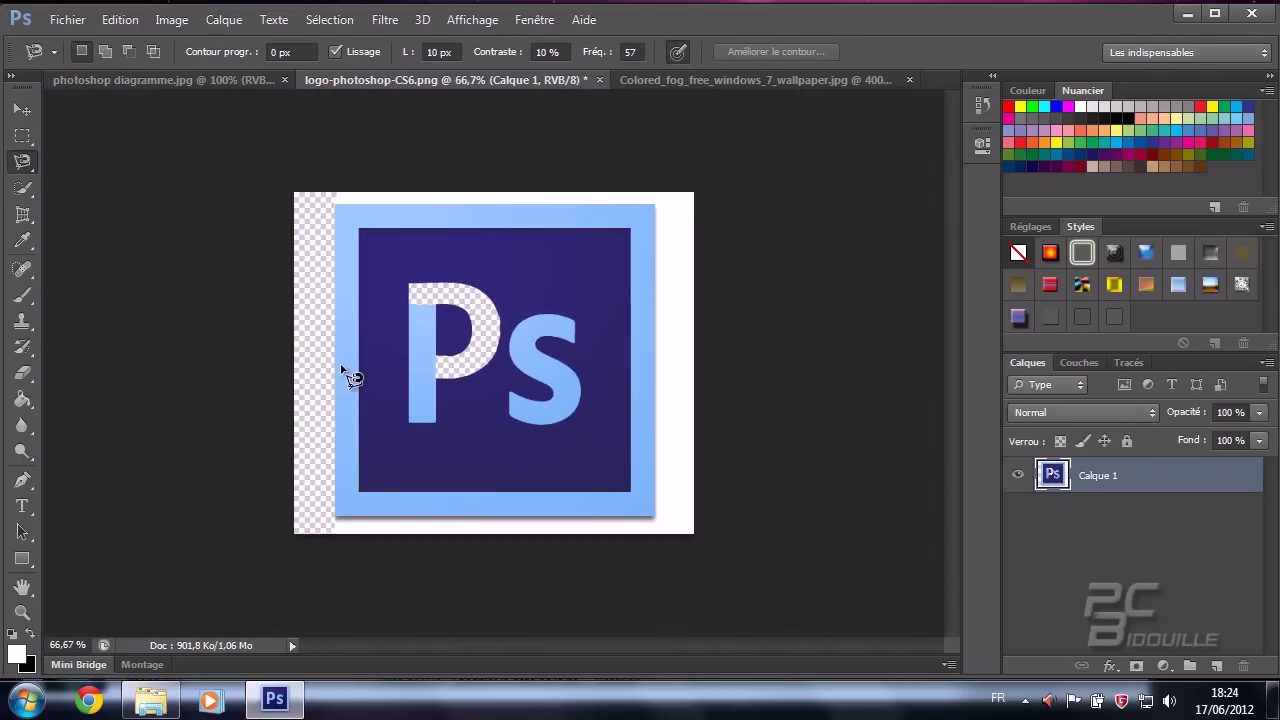
left_click(650, 83)
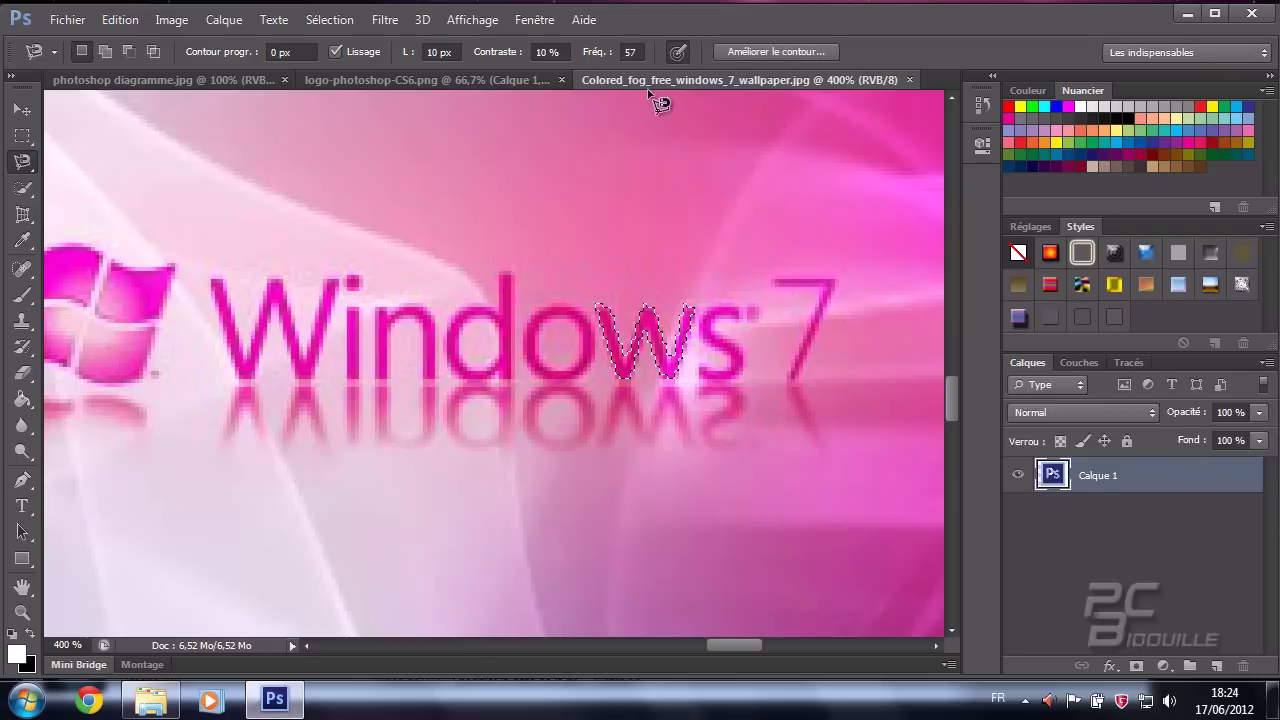